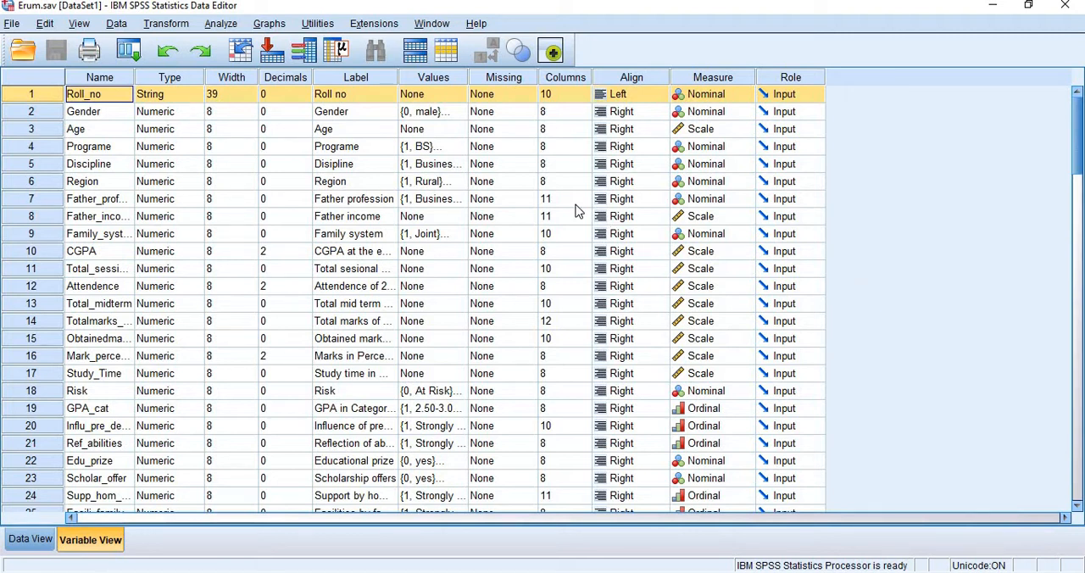
- Run Descriptives on the Age variable and maximize the output window
click(220, 24)
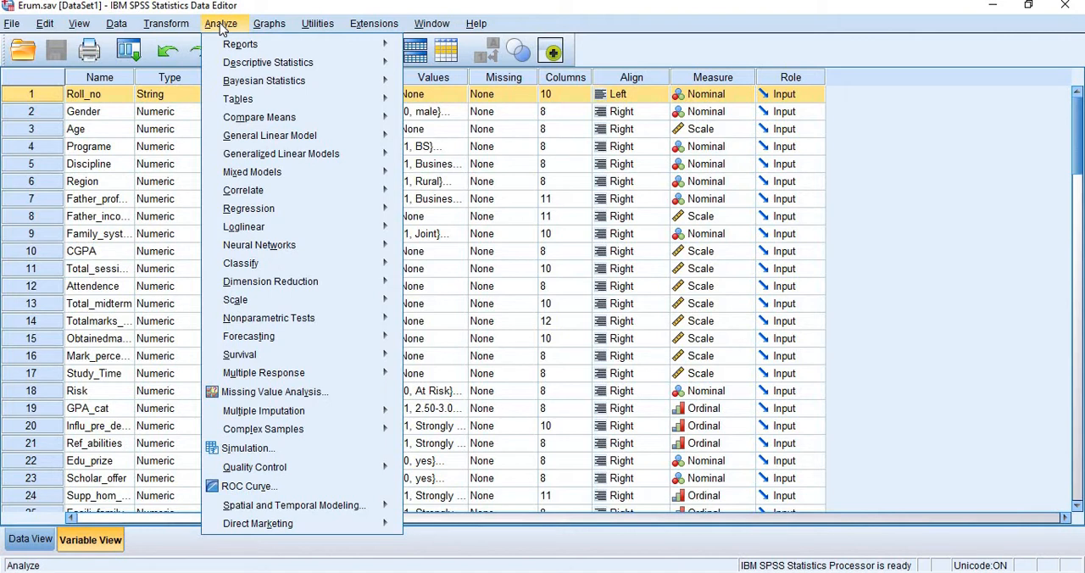
mouse_move(272, 66)
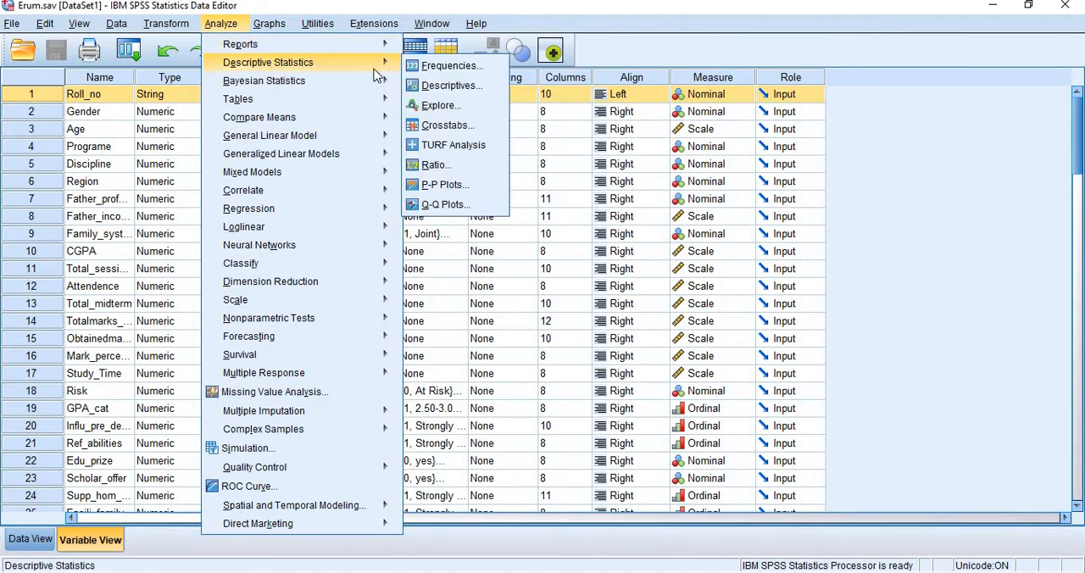
click(447, 86)
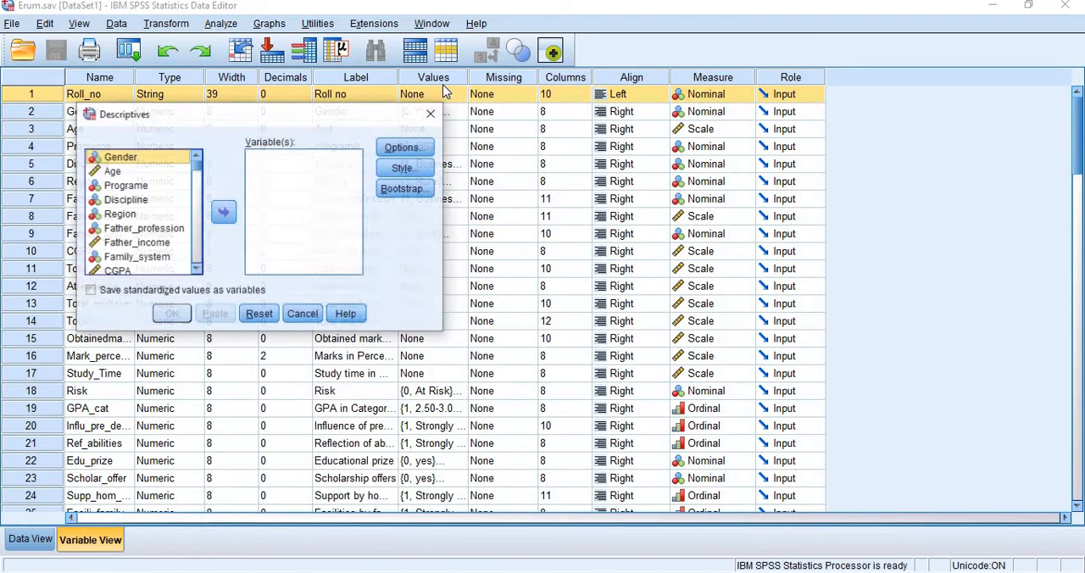
click(118, 173)
click(223, 212)
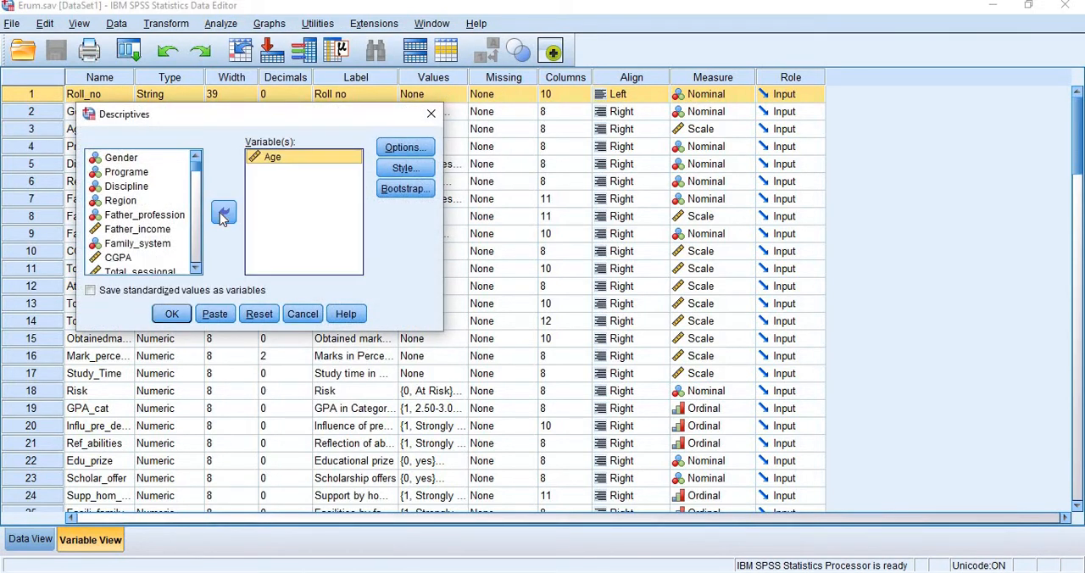
click(173, 313)
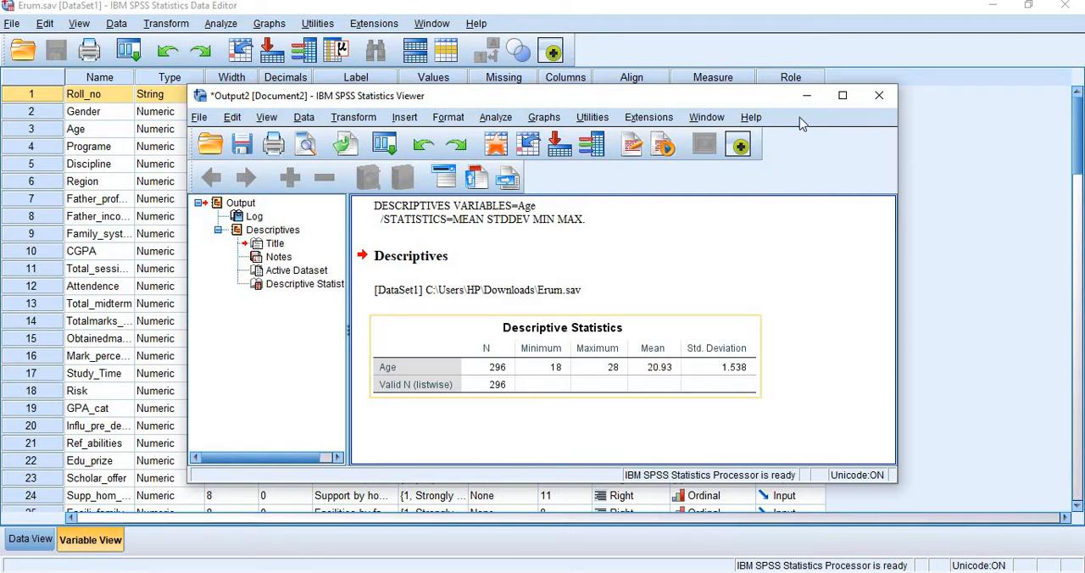
click(843, 96)
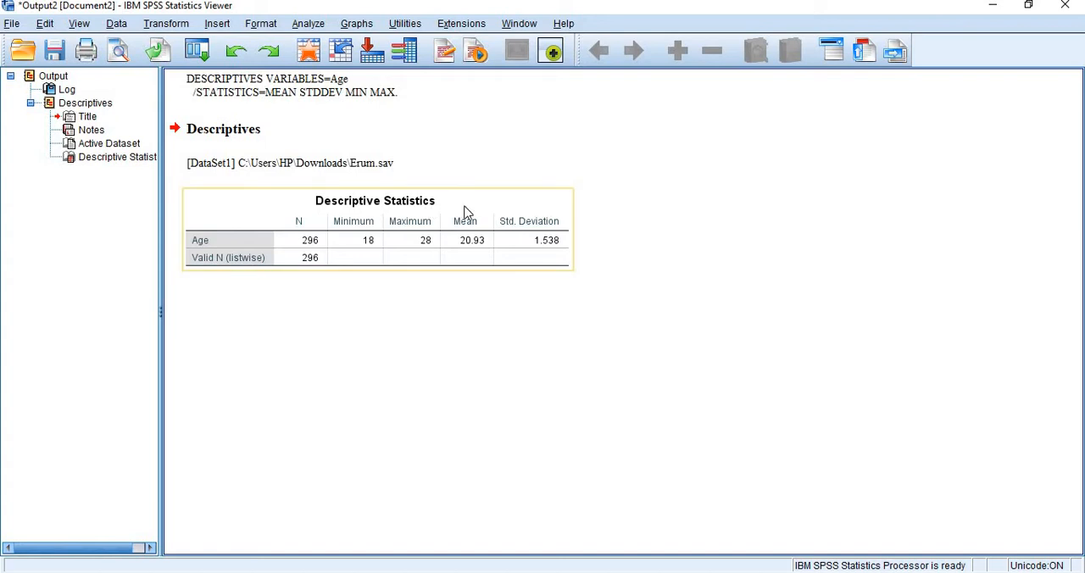
- Split the file by Gender with the Compare groups option, sorting the file by the grouping variable
click(118, 23)
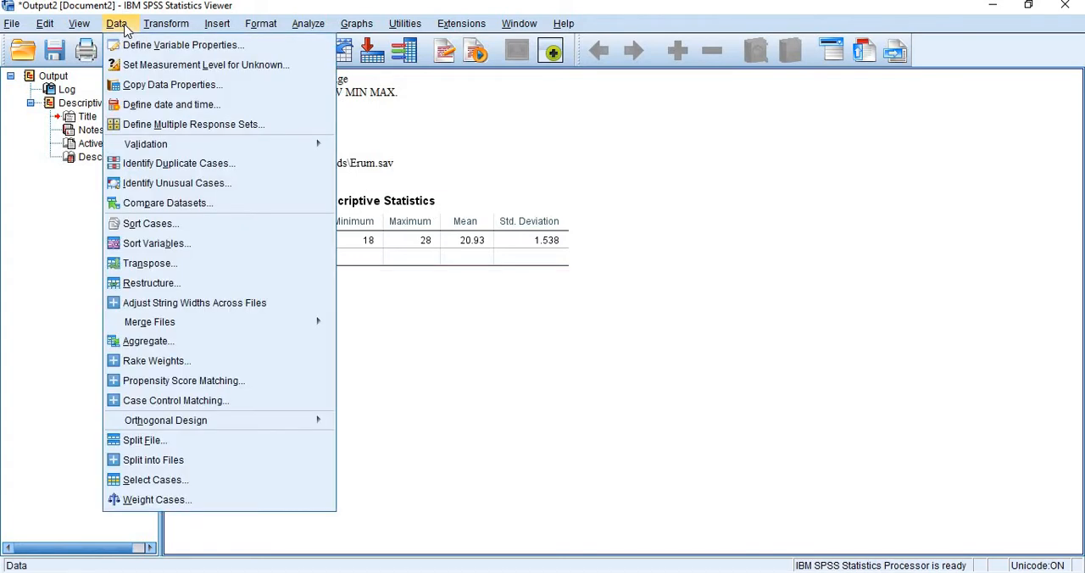
click(182, 451)
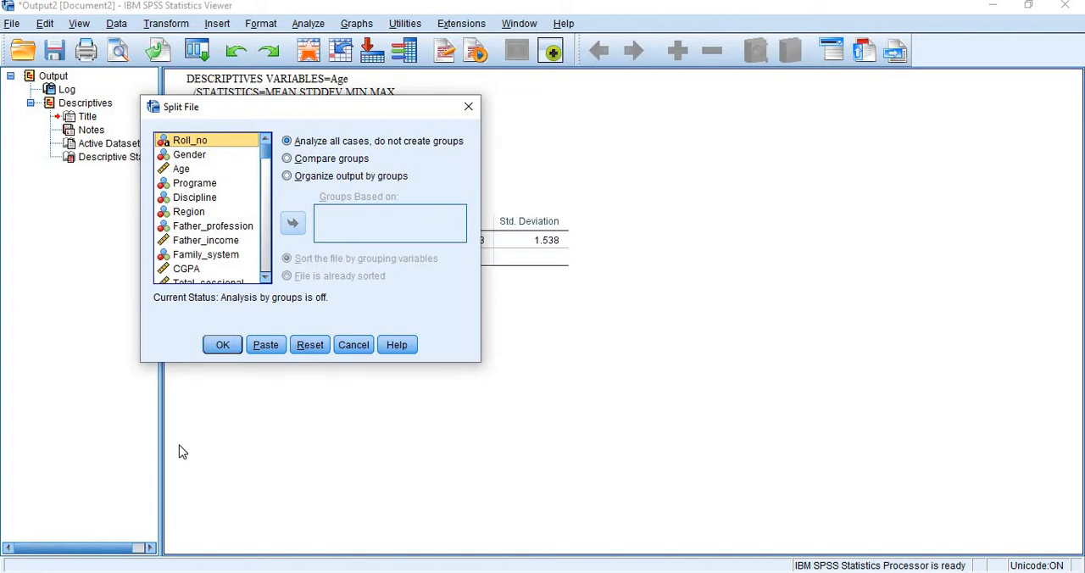
click(314, 165)
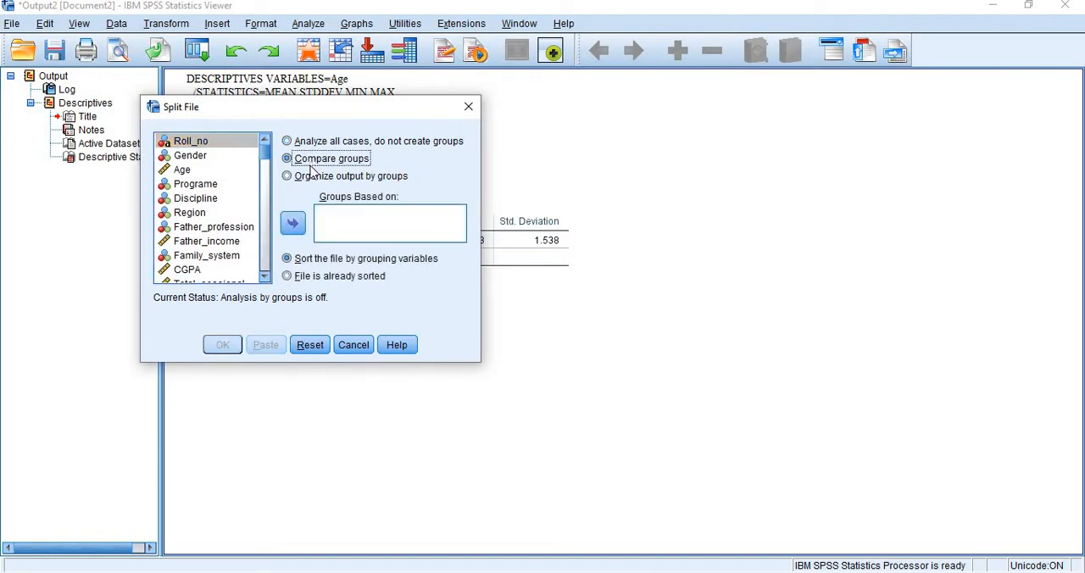
click(313, 175)
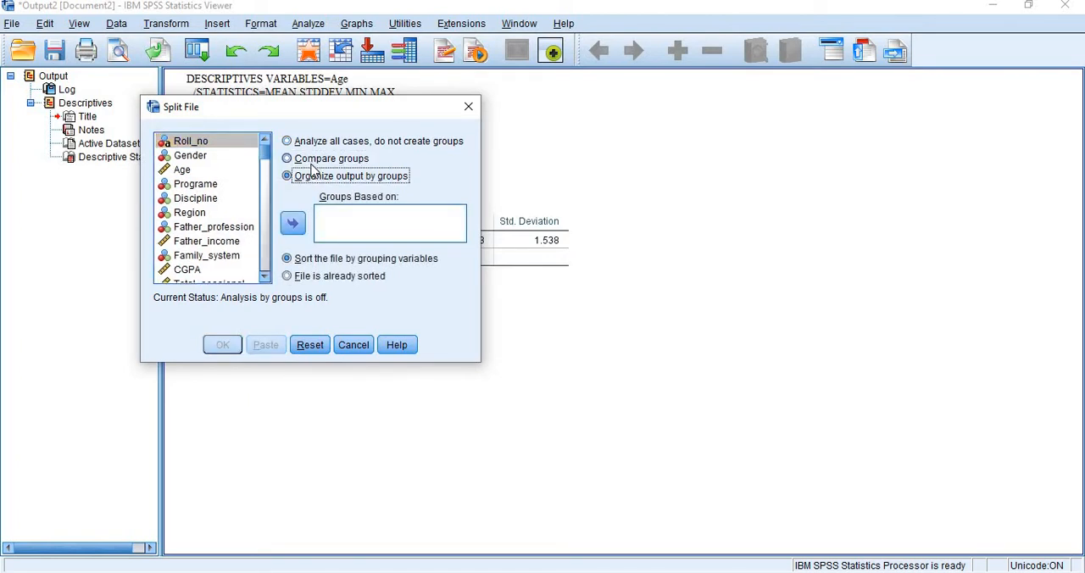
click(311, 167)
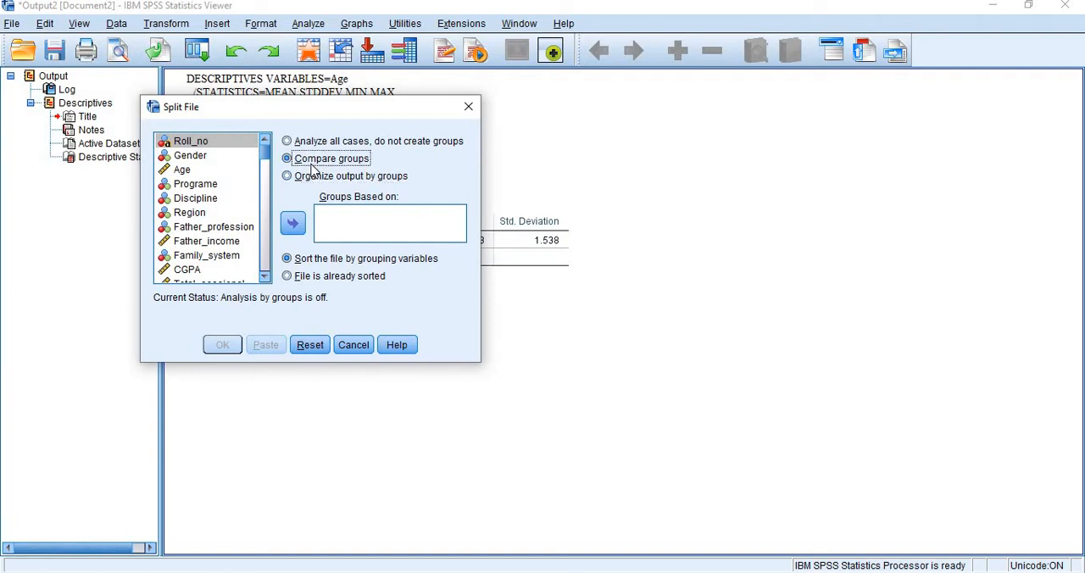
drag(302, 107, 459, 227)
drag(556, 282, 565, 297)
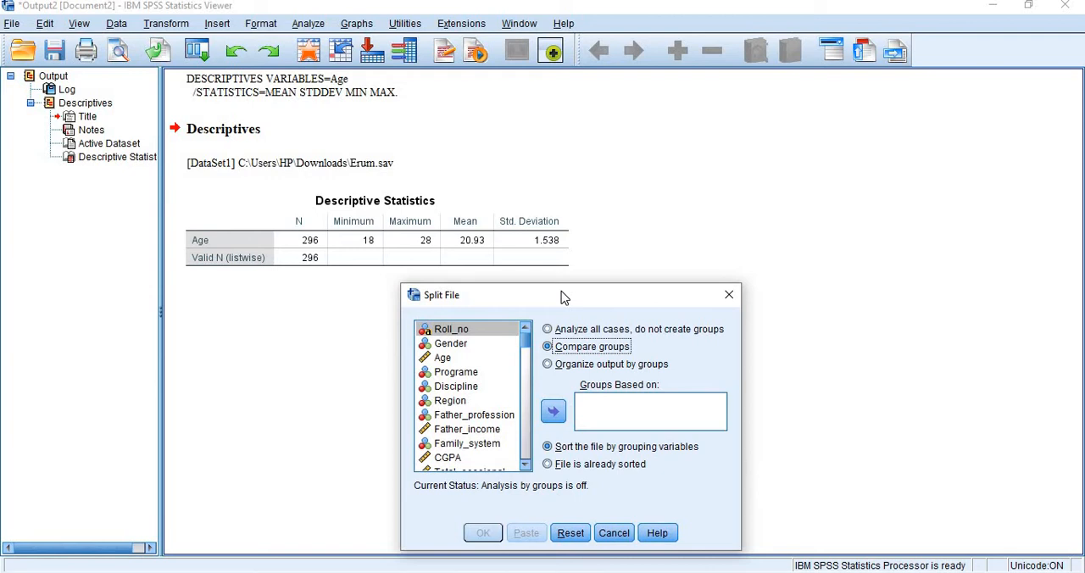
click(575, 366)
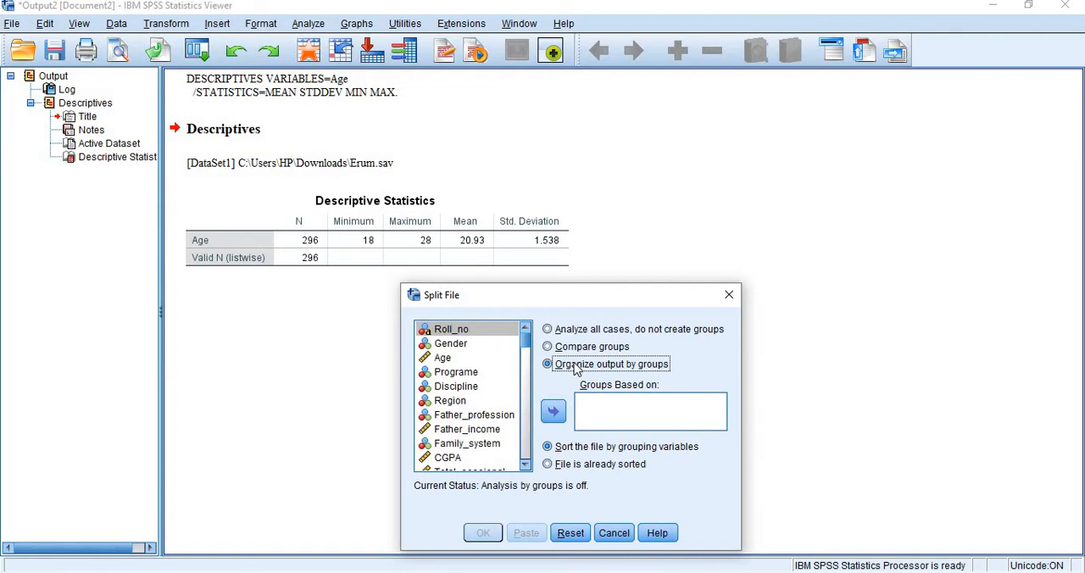
drag(595, 297, 653, 167)
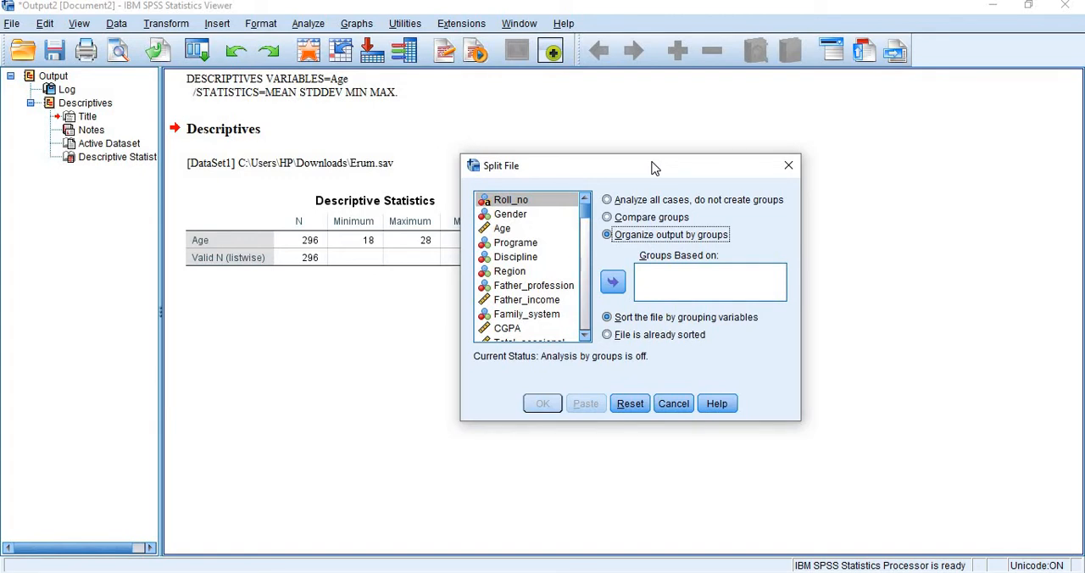
click(519, 216)
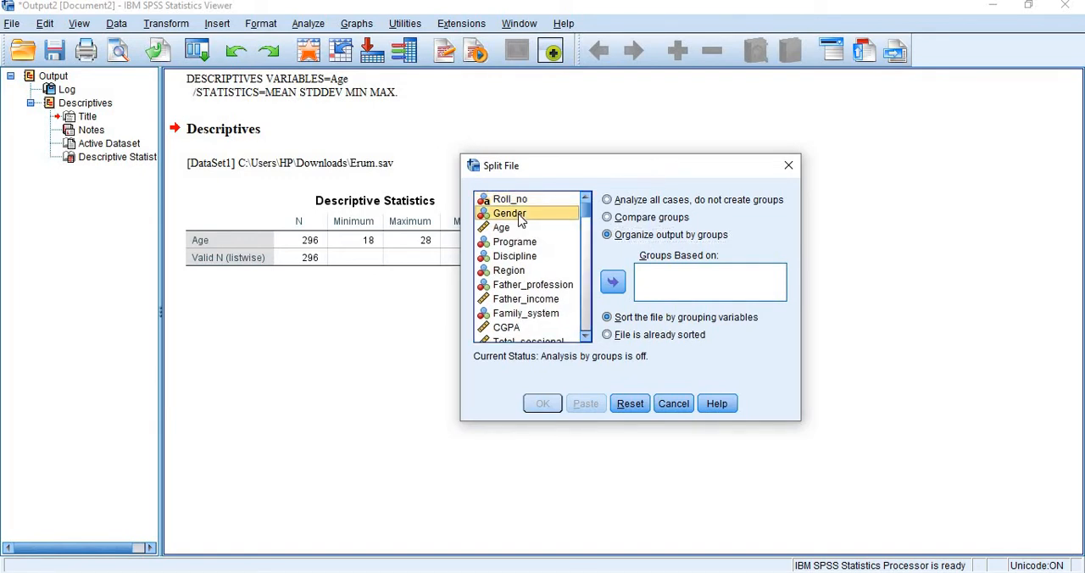
click(618, 285)
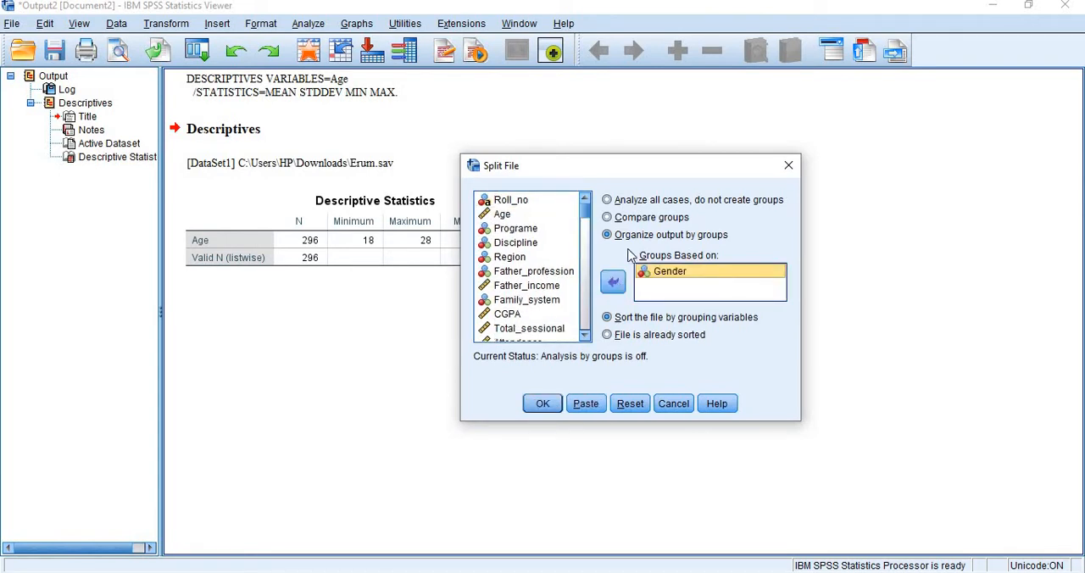
click(627, 219)
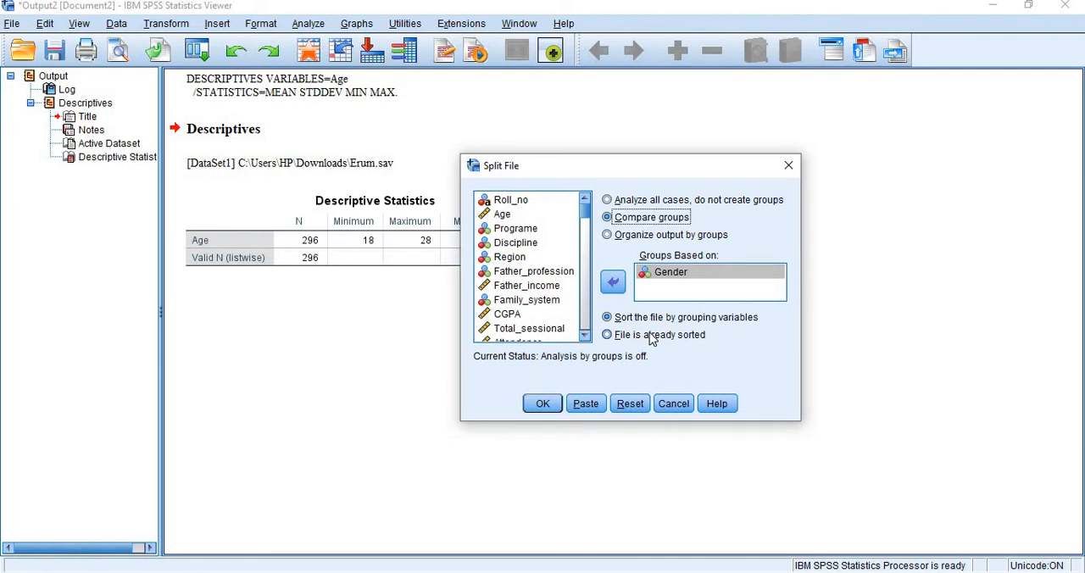
click(543, 404)
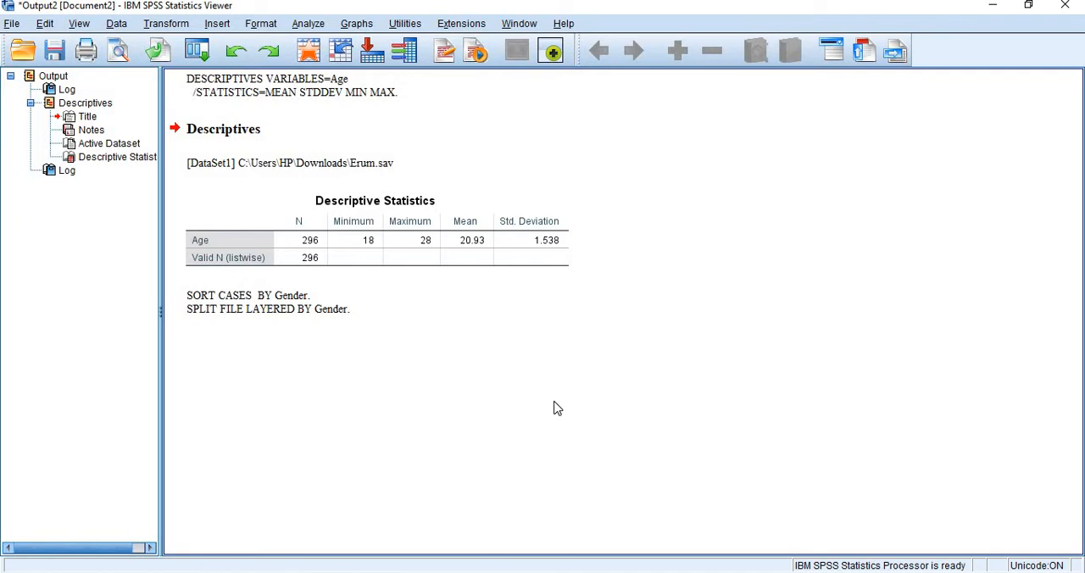
- Rerun Descriptives on Age with the file split to compare gender groups
click(310, 23)
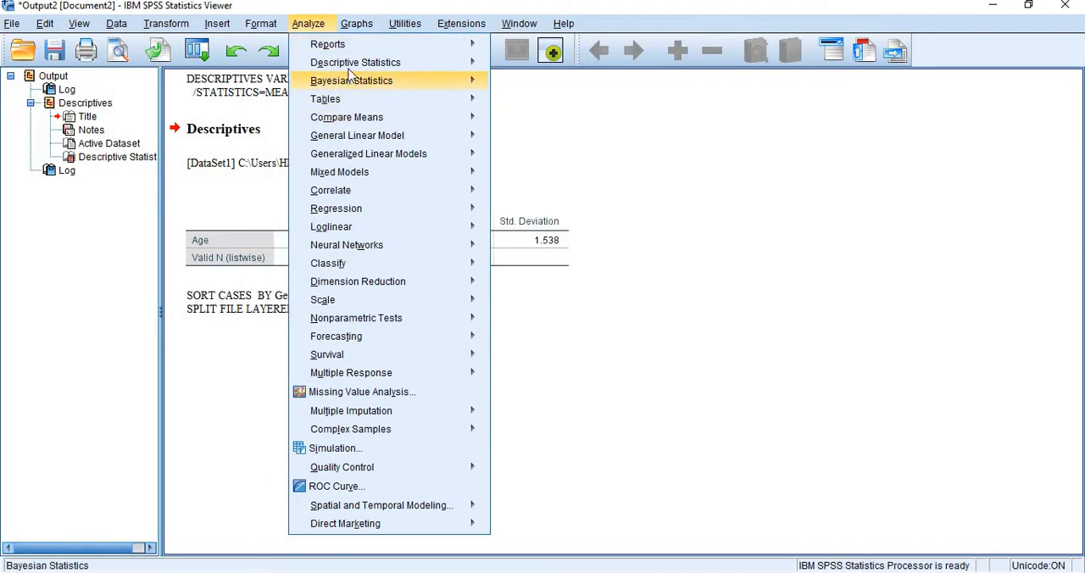
mouse_move(379, 70)
click(513, 89)
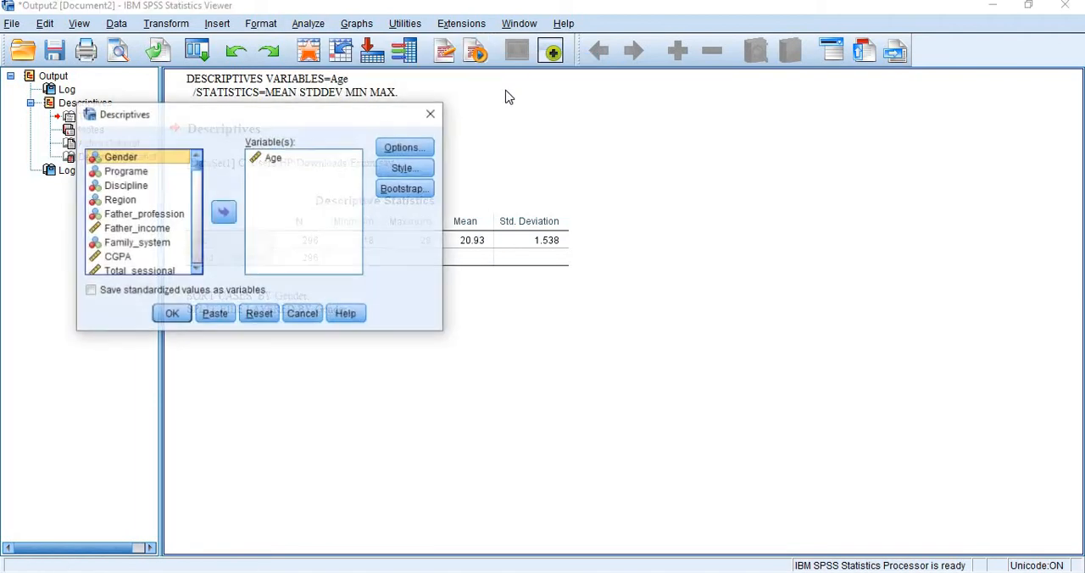
click(280, 163)
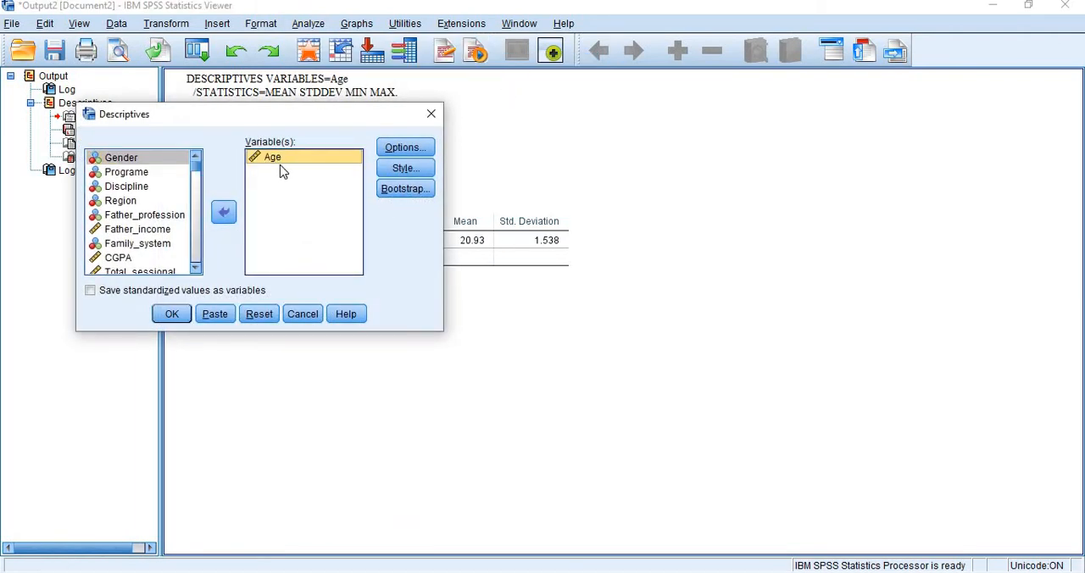
click(170, 315)
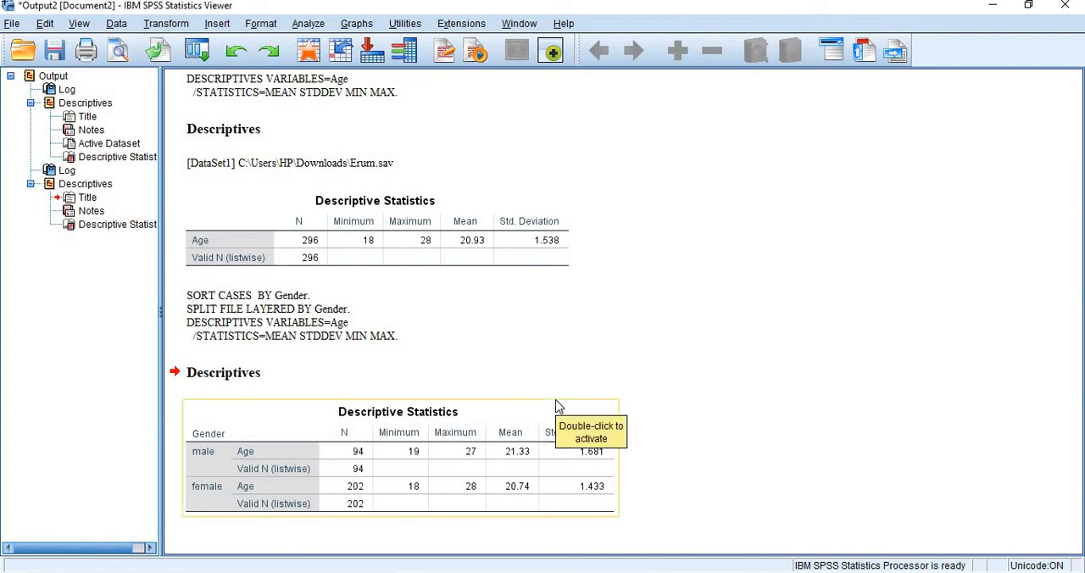
- Highlight the male rows and the female rows in the gender-grouped table to compare their Age statistics
click(222, 452)
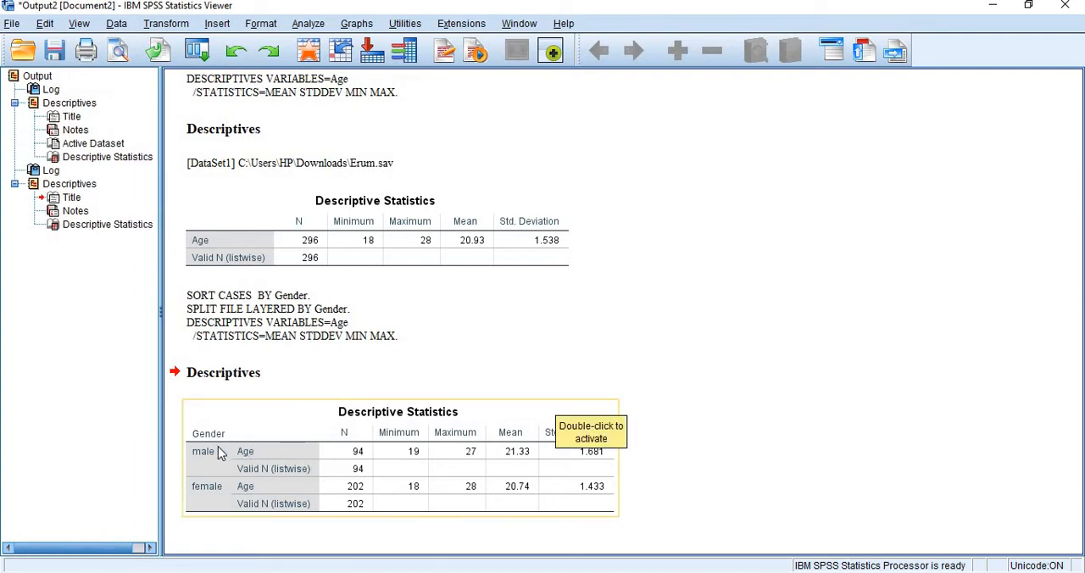
double_click(207, 451)
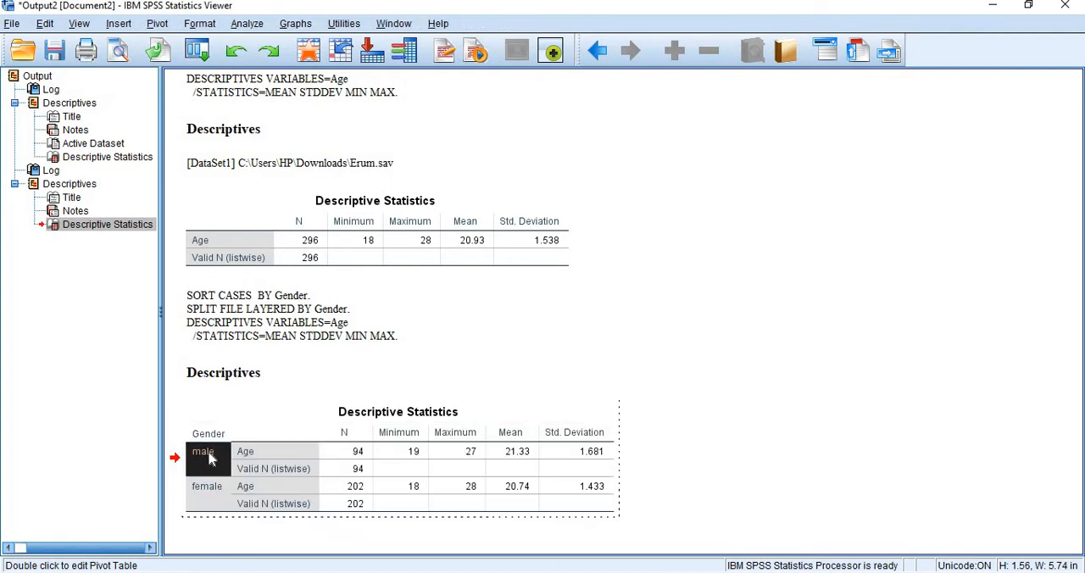
drag(241, 451, 593, 468)
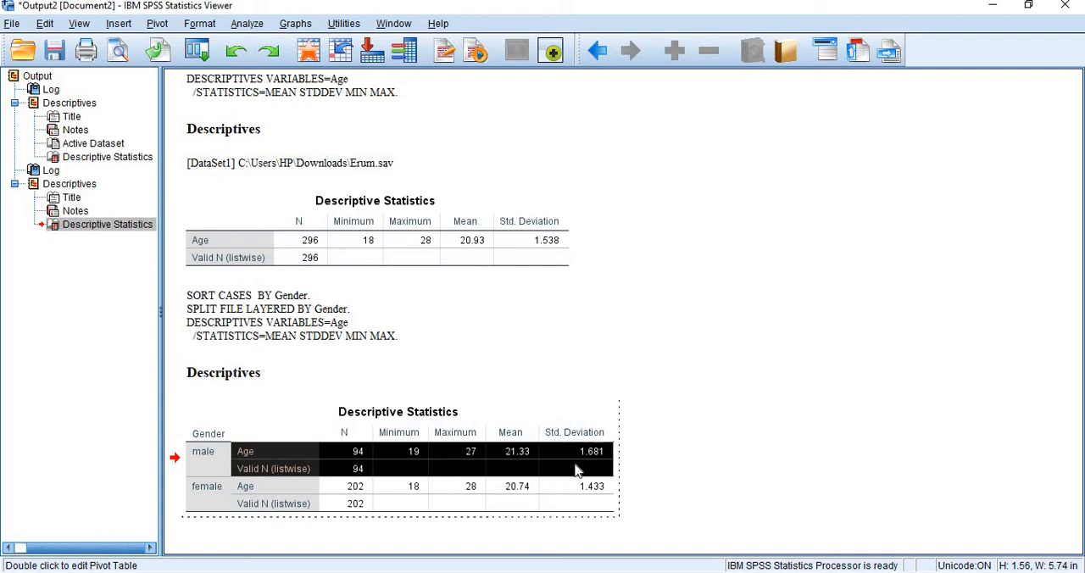
click(208, 486)
drag(239, 507, 572, 511)
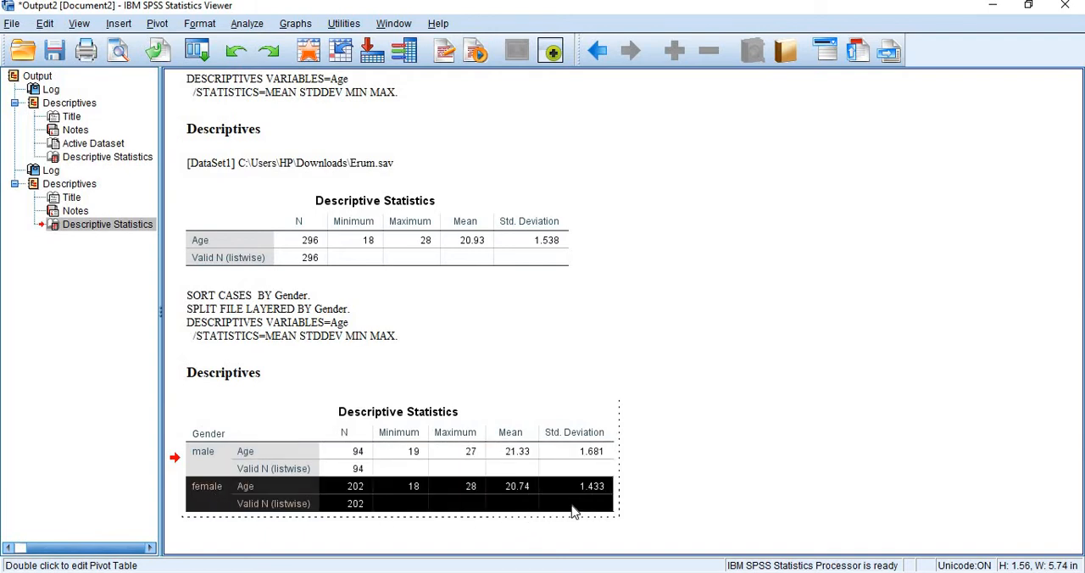
click(675, 497)
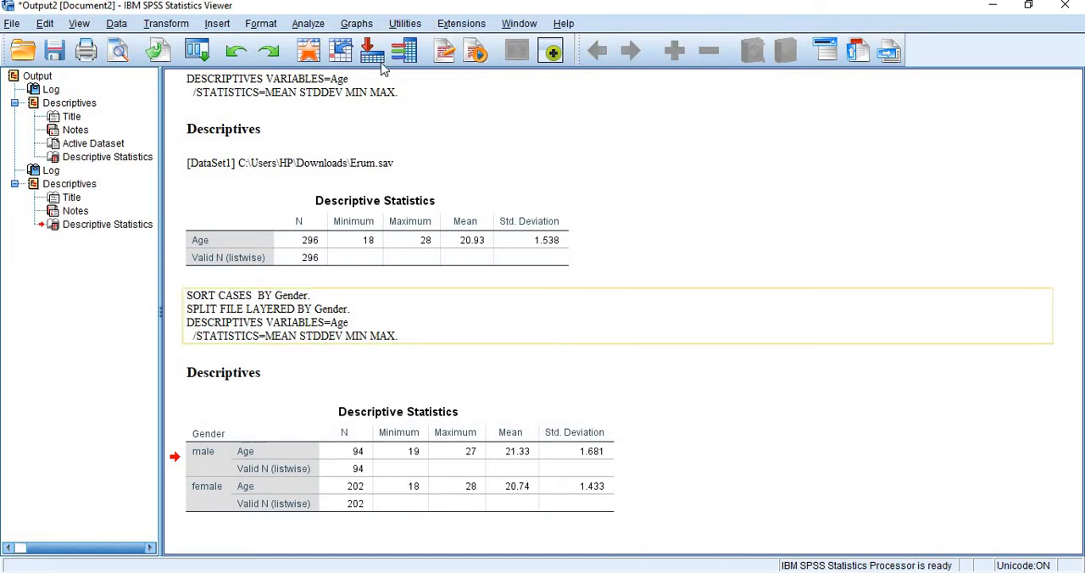
- Change the Gender file split to Organize output by groups
click(111, 25)
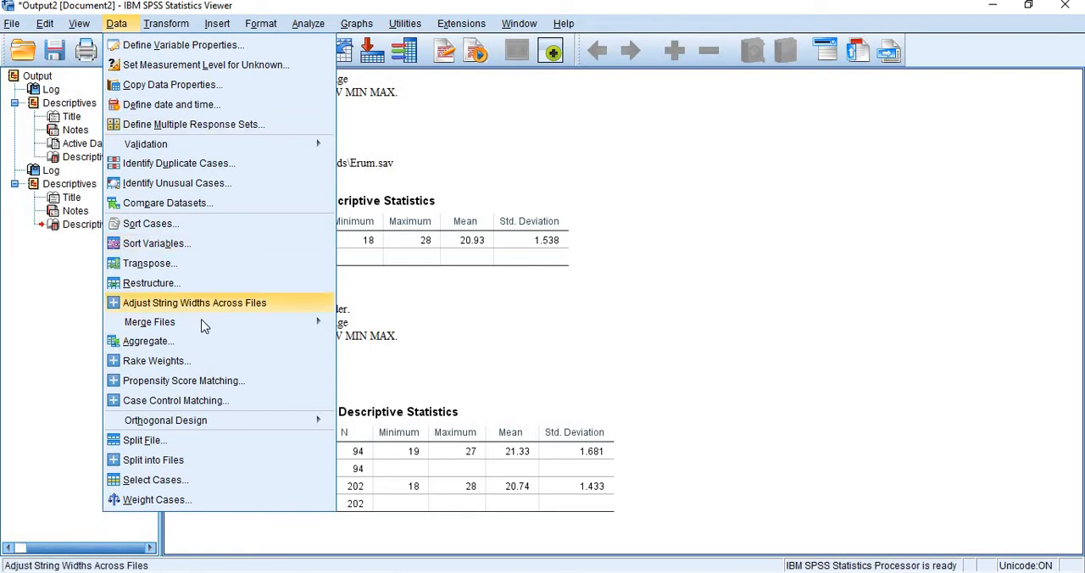
click(168, 443)
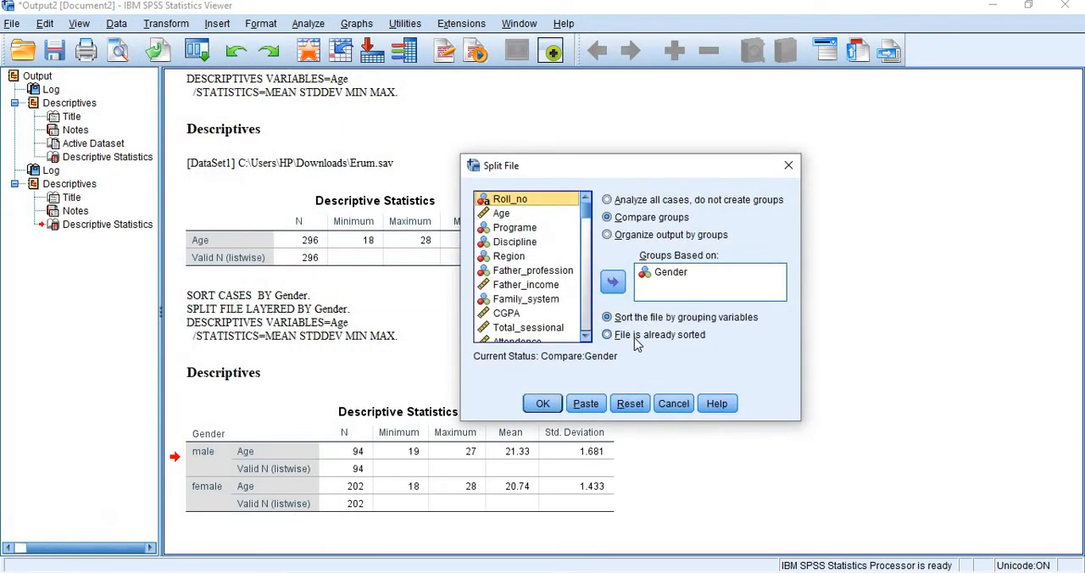
click(636, 236)
click(545, 405)
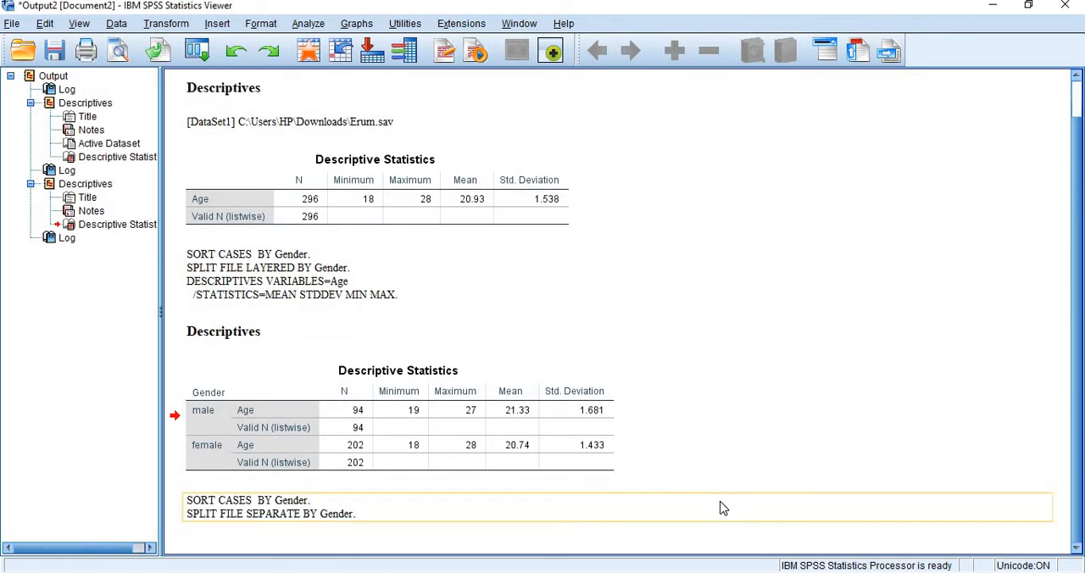
- Run Descriptives on Age for separate output by gender, and select the male group's statistics table
click(308, 23)
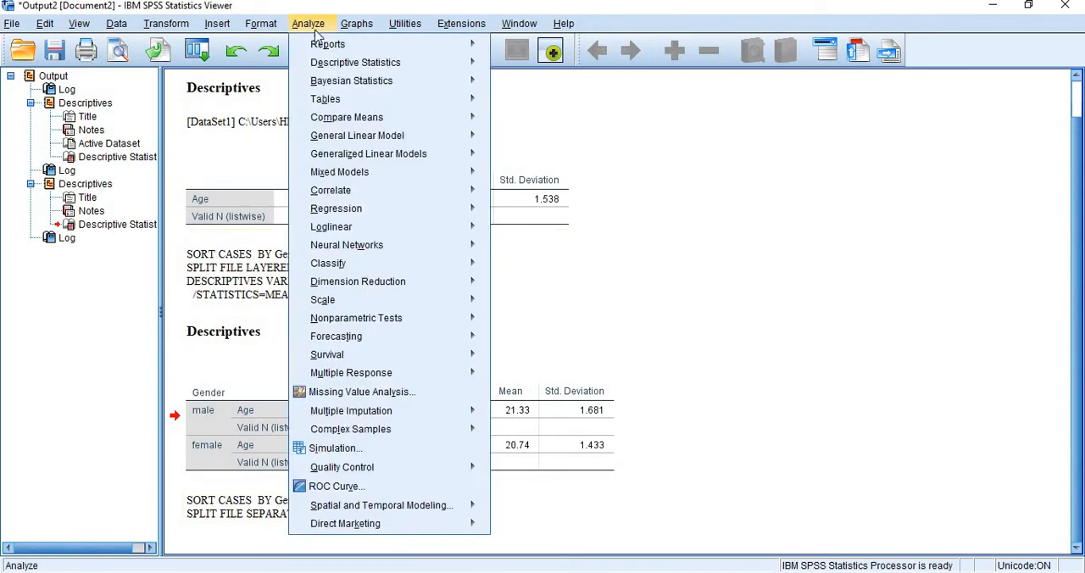
mouse_move(373, 76)
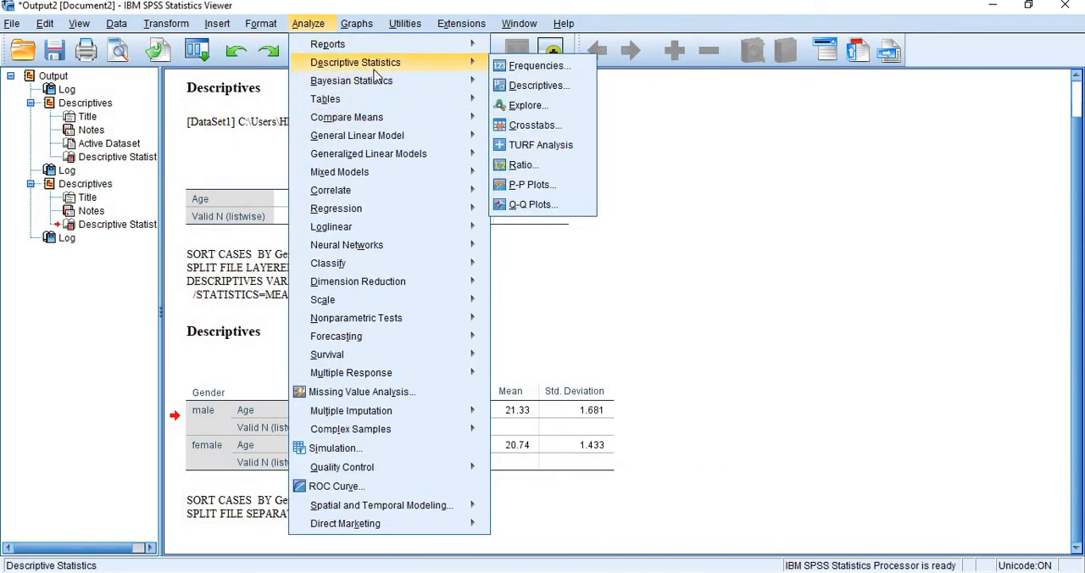
click(524, 89)
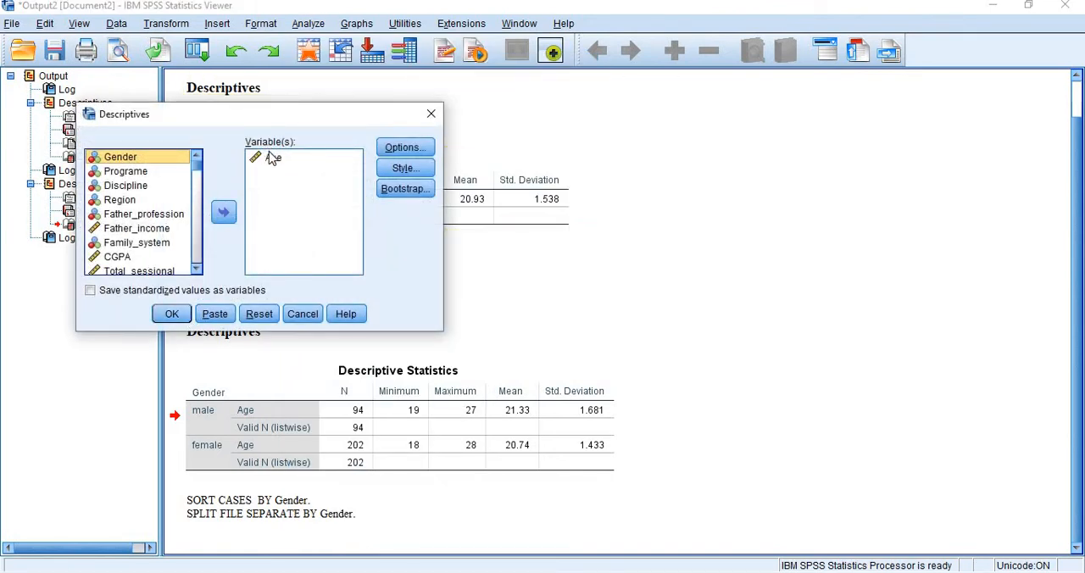
click(272, 157)
click(172, 315)
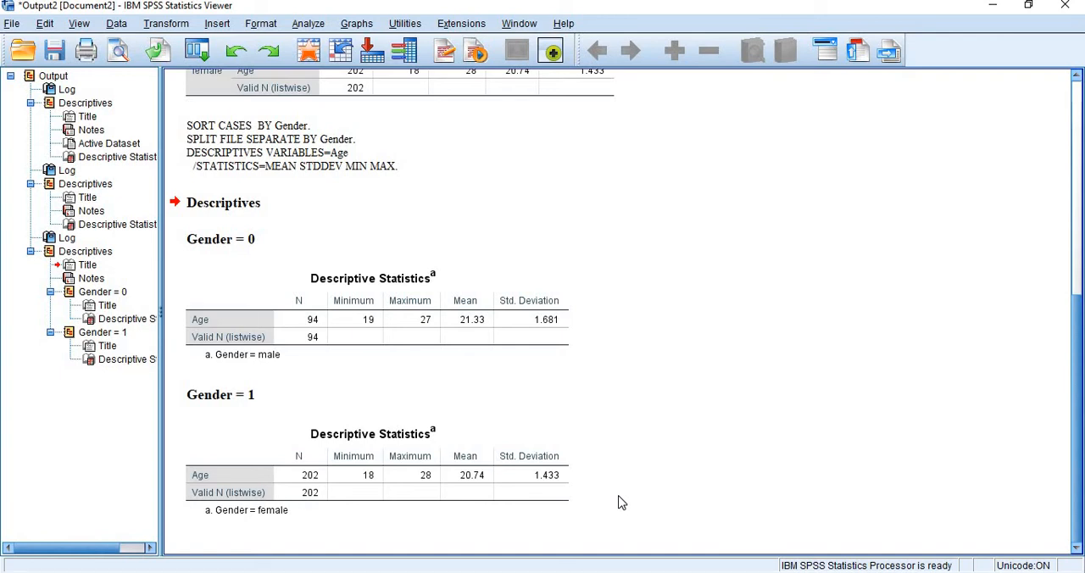
click(421, 335)
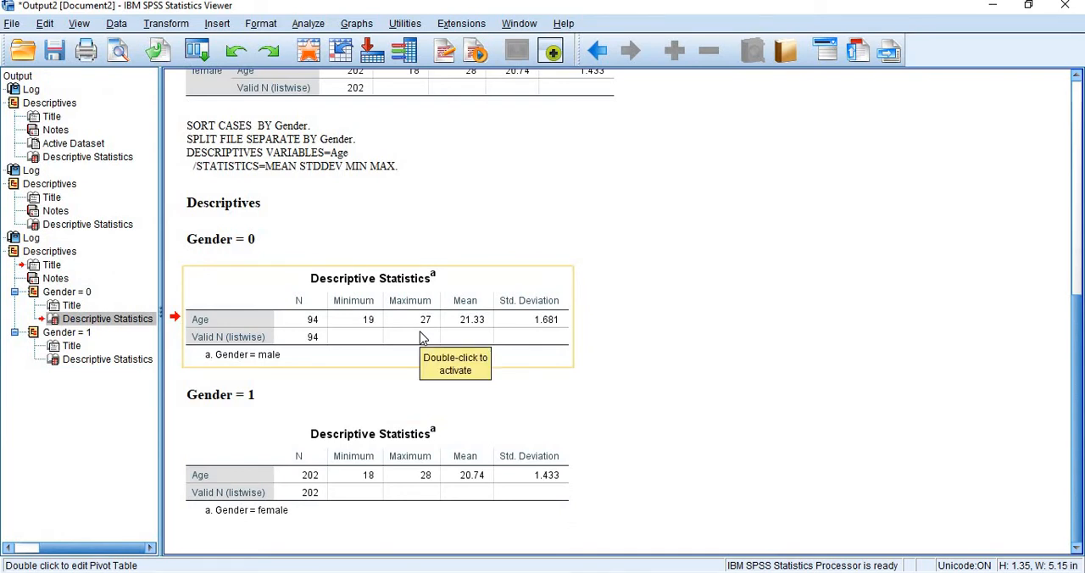
- Compare the separate male and female Age statistics tables with the combined gender-grouped table
click(244, 393)
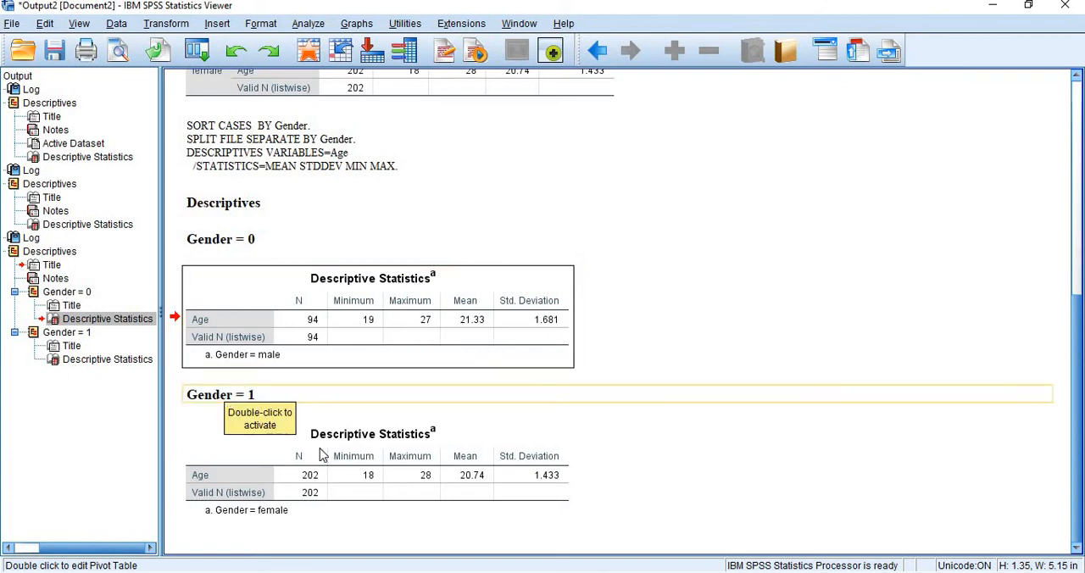
click(369, 476)
click(369, 476)
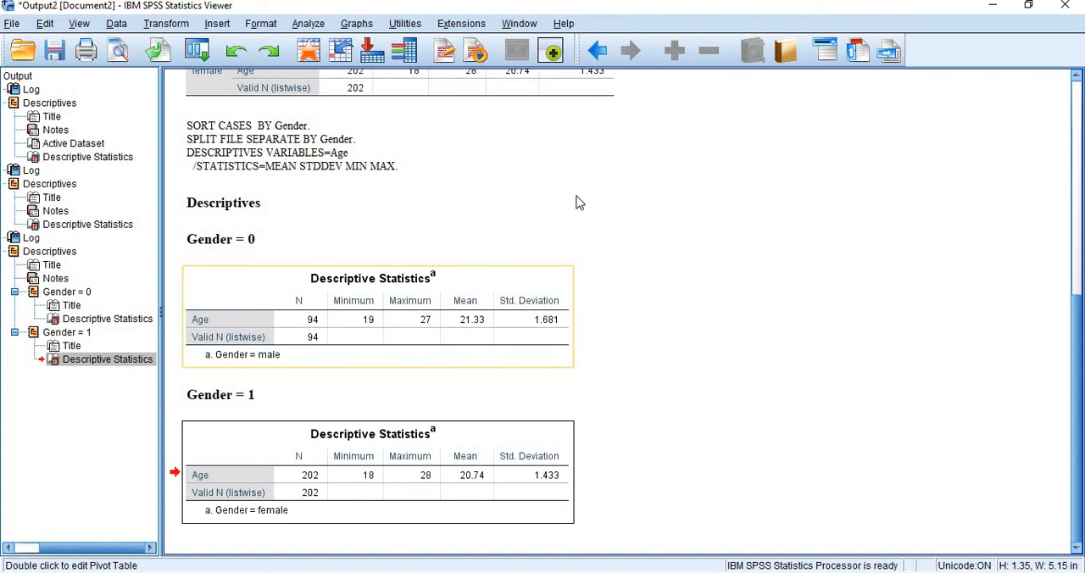
scroll(576, 203, up, 3)
click(543, 174)
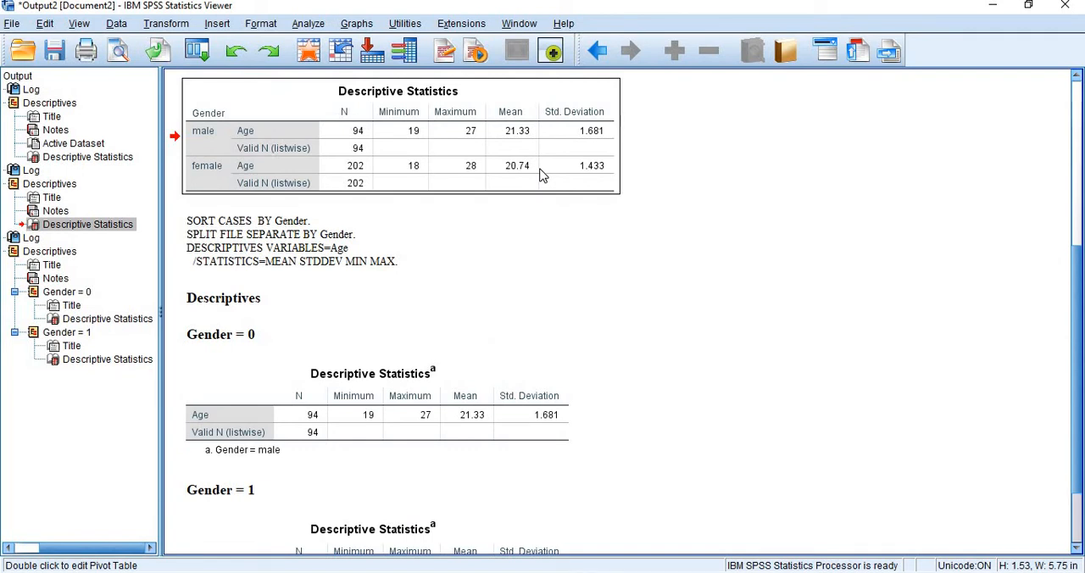
click(409, 383)
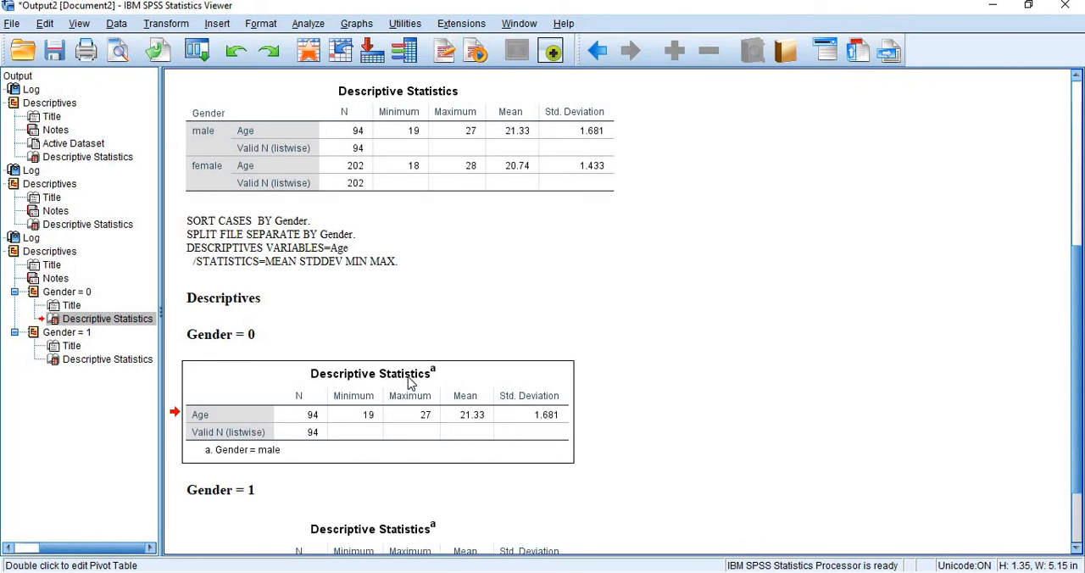
- Turn off the Gender file split by setting Split File to analyze all cases without creating groups
click(116, 24)
click(596, 294)
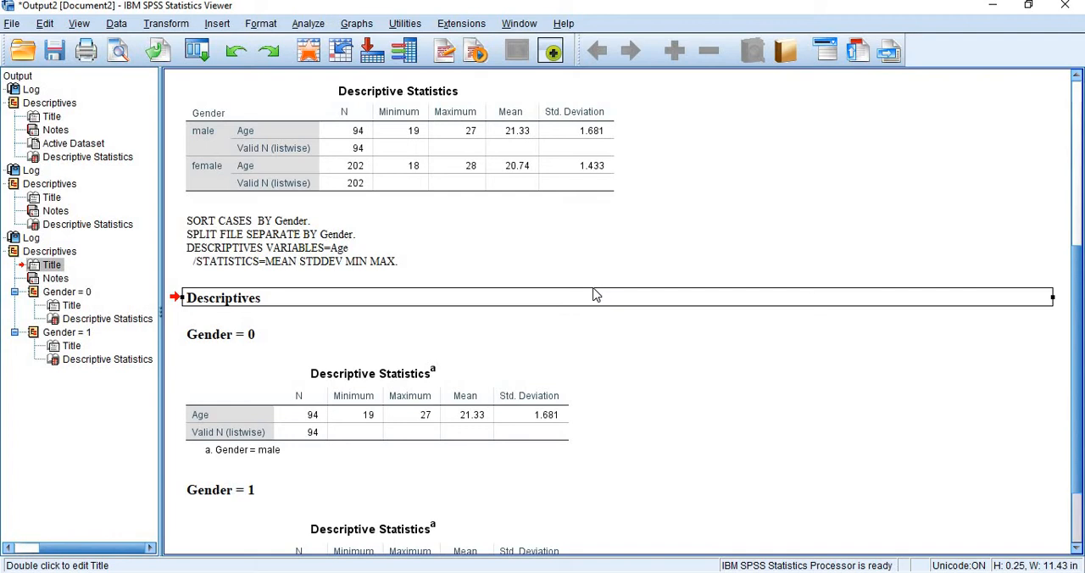
click(127, 24)
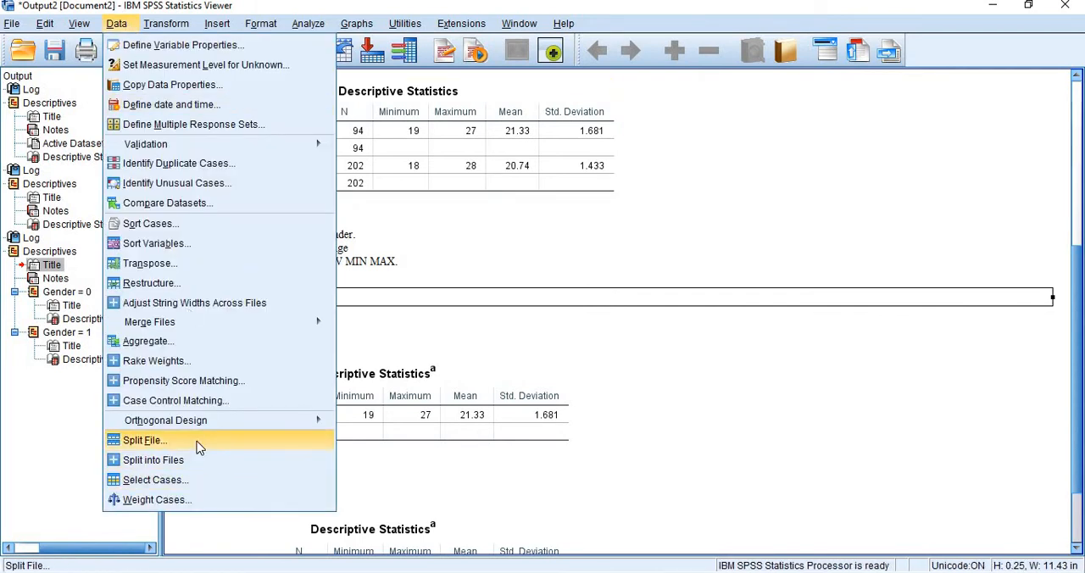
click(144, 440)
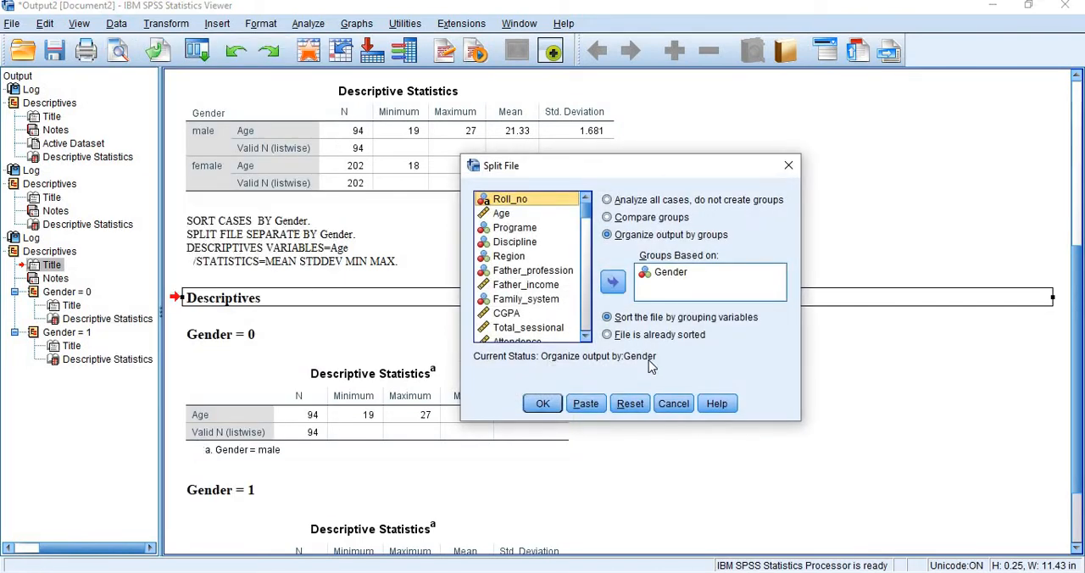
click(630, 204)
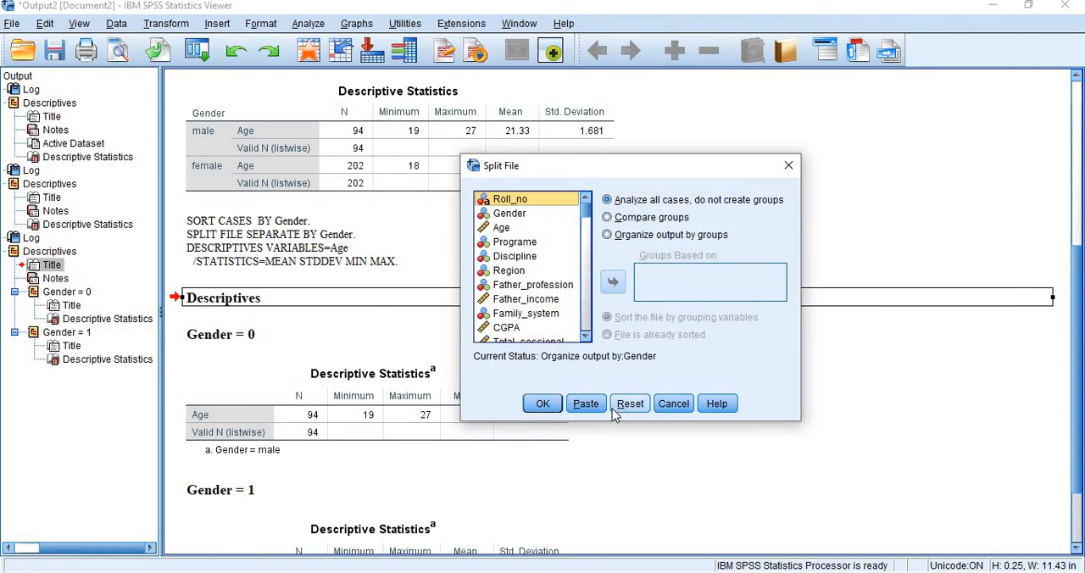
click(542, 404)
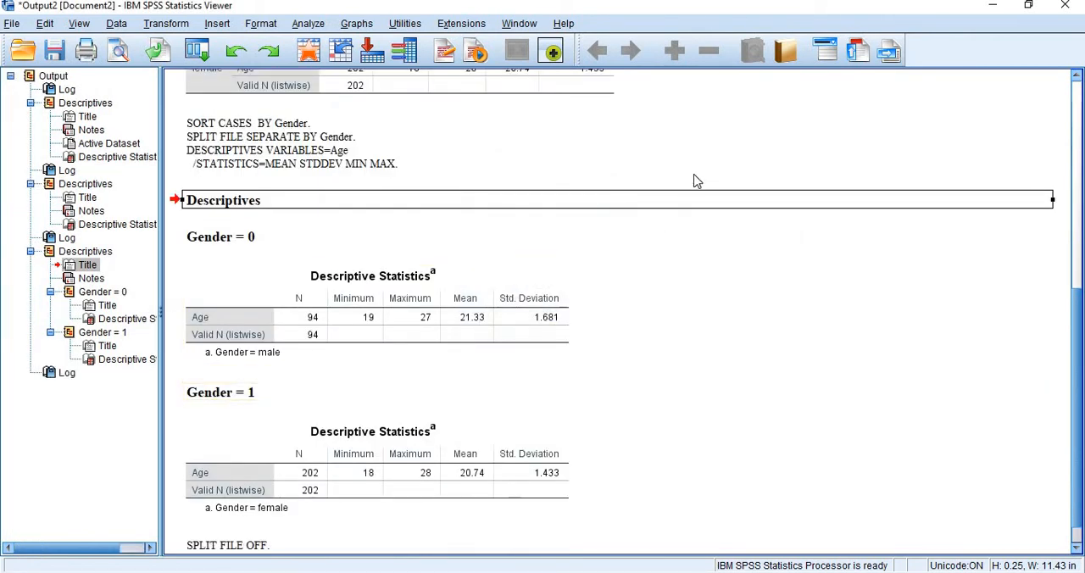
- Rerun Descriptives on Age for all cases without the file split
click(308, 24)
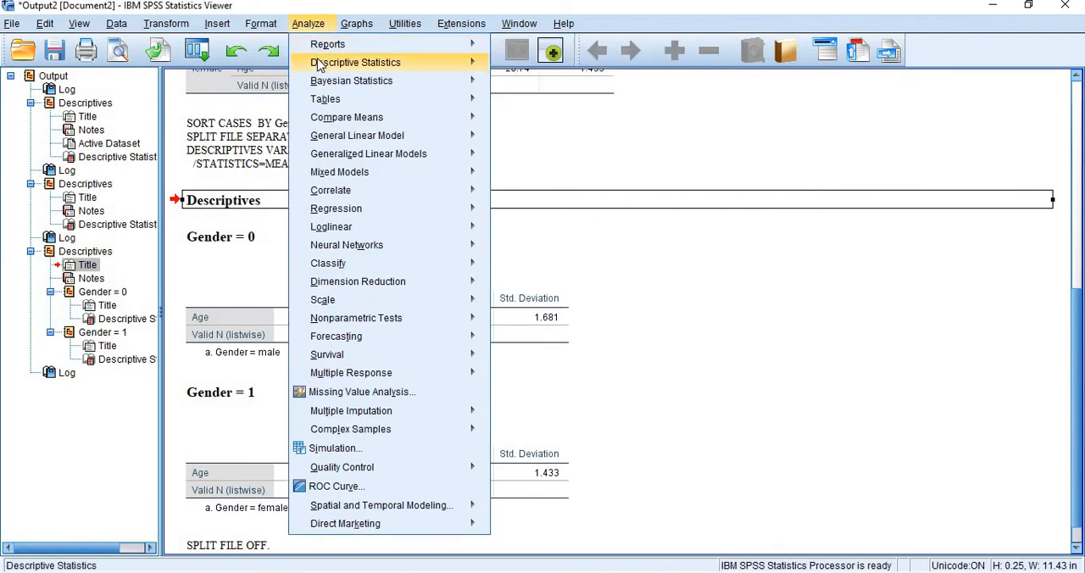
mouse_move(318, 63)
click(502, 89)
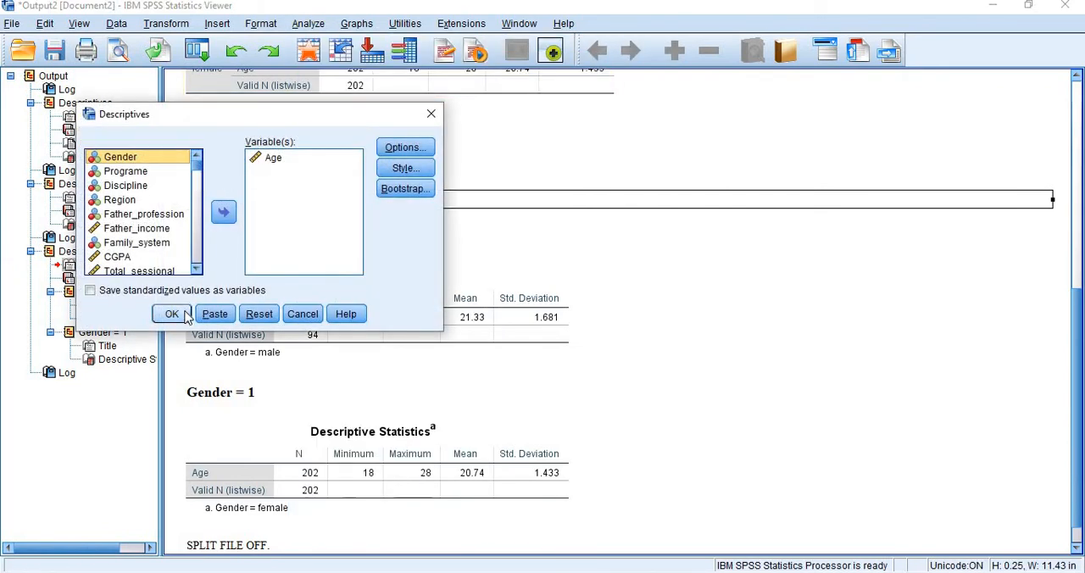
click(172, 314)
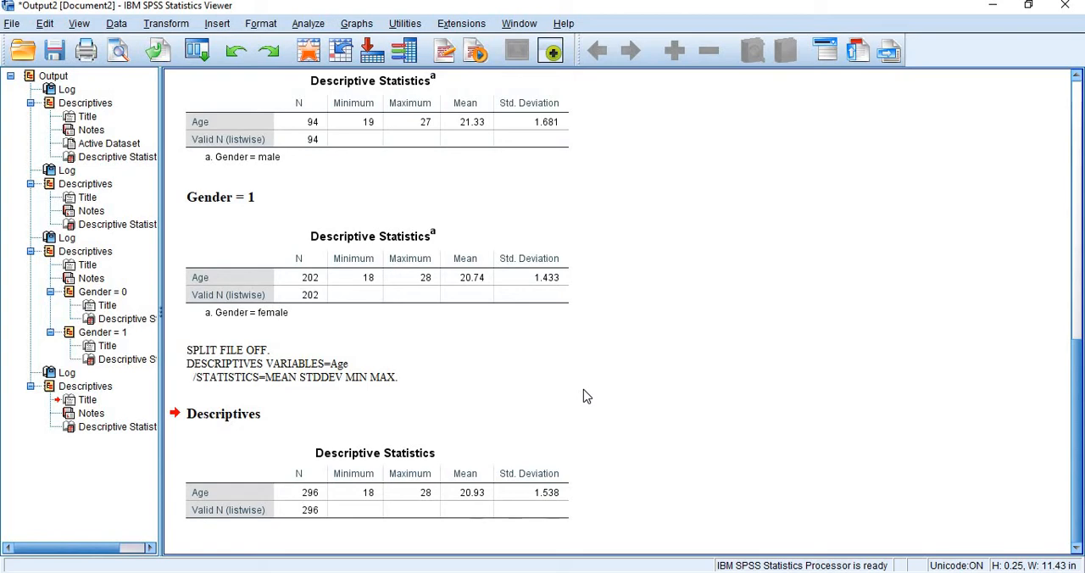
- Reset Split File and split the data by Programe using Compare groups, sorting the file by the grouping variable
click(116, 23)
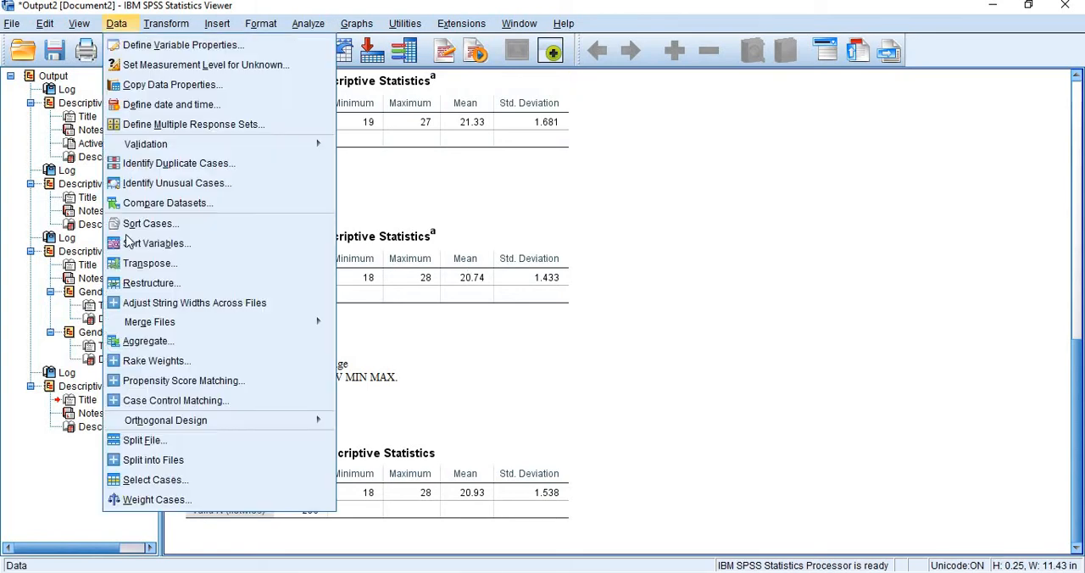
click(140, 443)
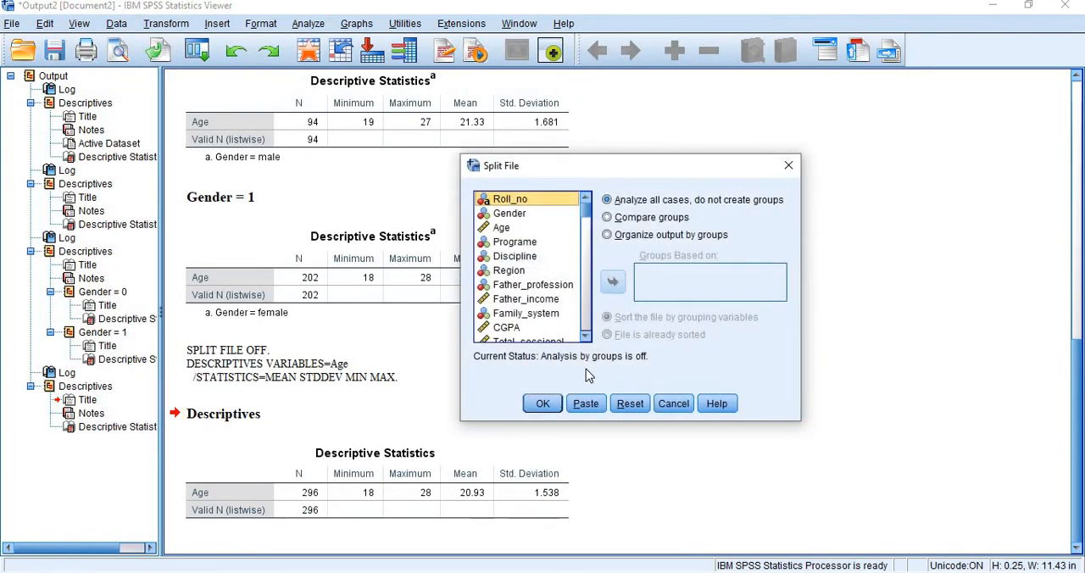
click(624, 404)
click(524, 246)
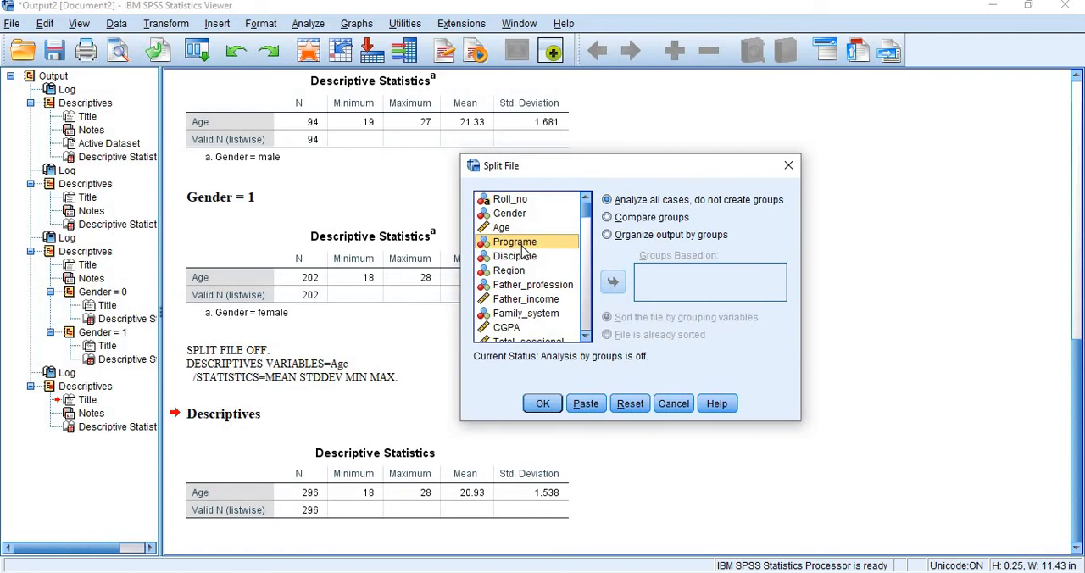
click(606, 217)
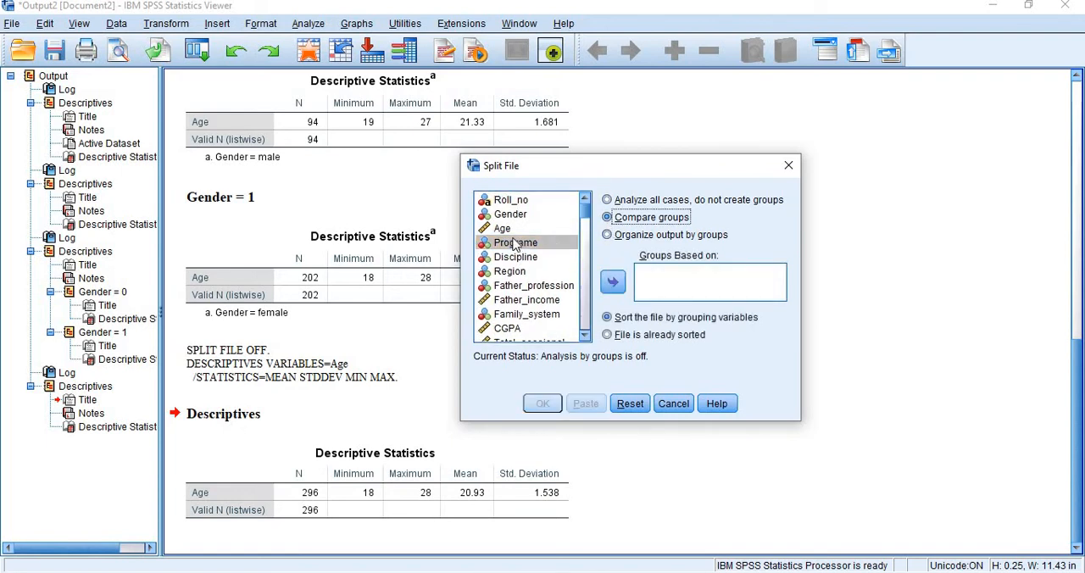
click(612, 283)
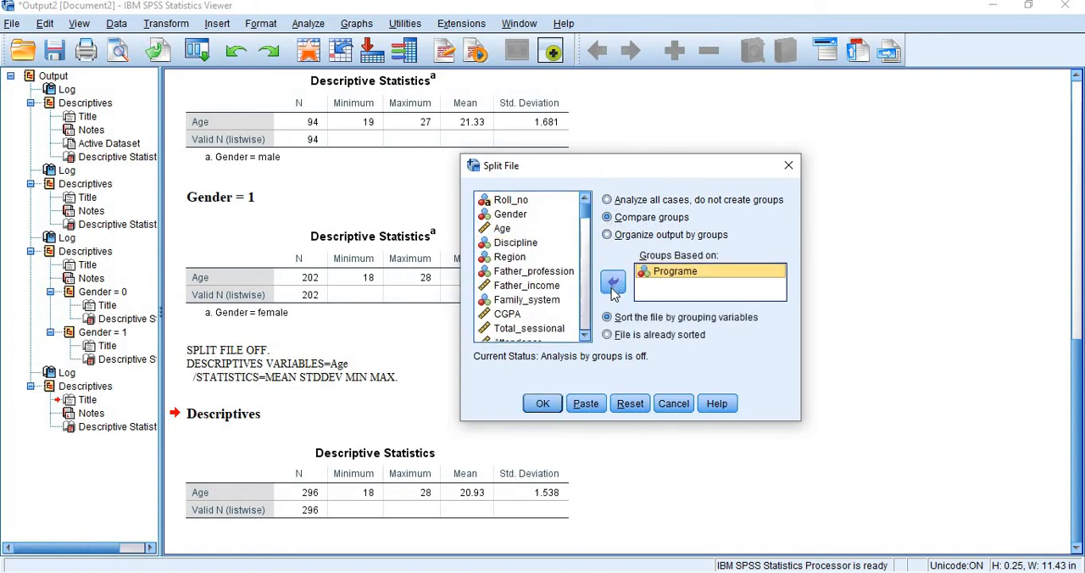
click(542, 404)
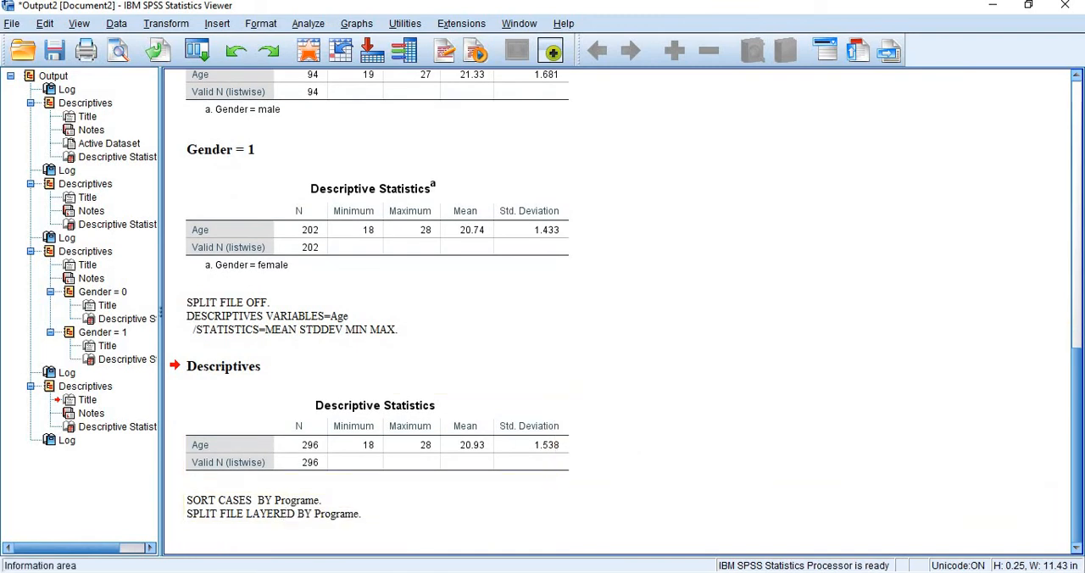
- Switch to the Data Editor and check the value labels defined for the Programe variable
click(249, 542)
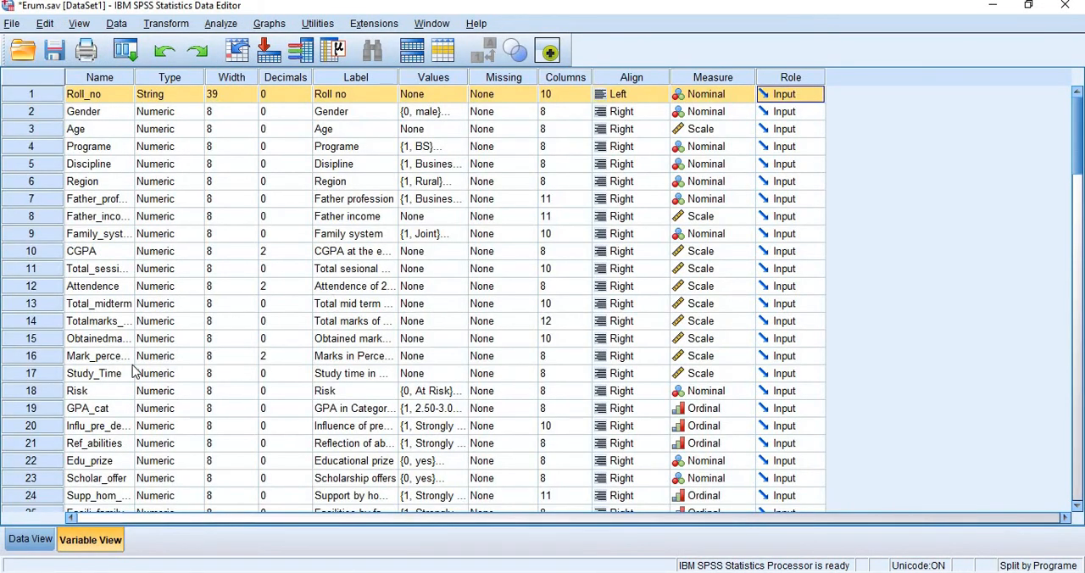
click(99, 153)
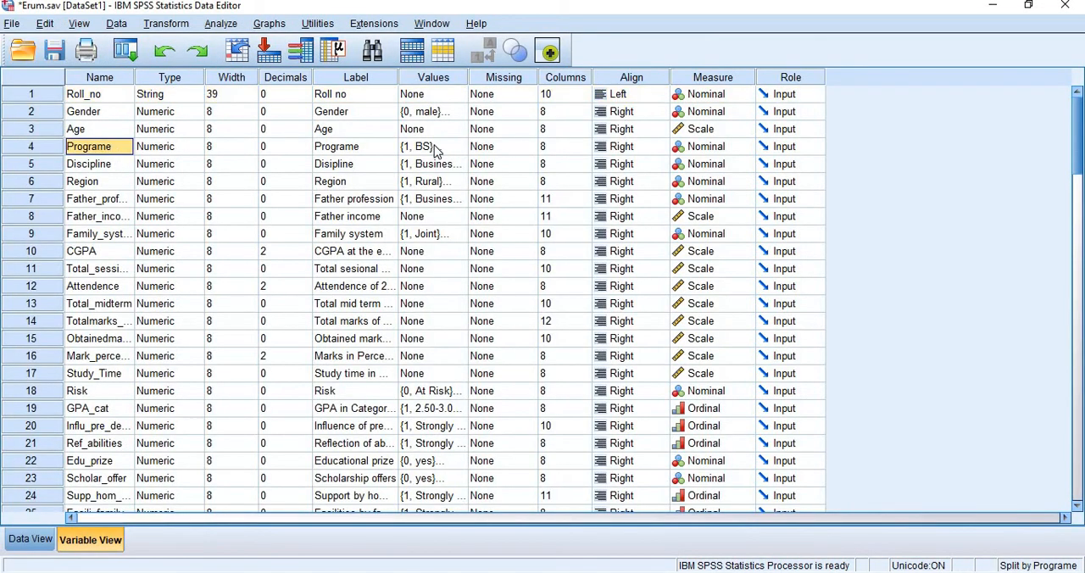
click(445, 149)
click(460, 147)
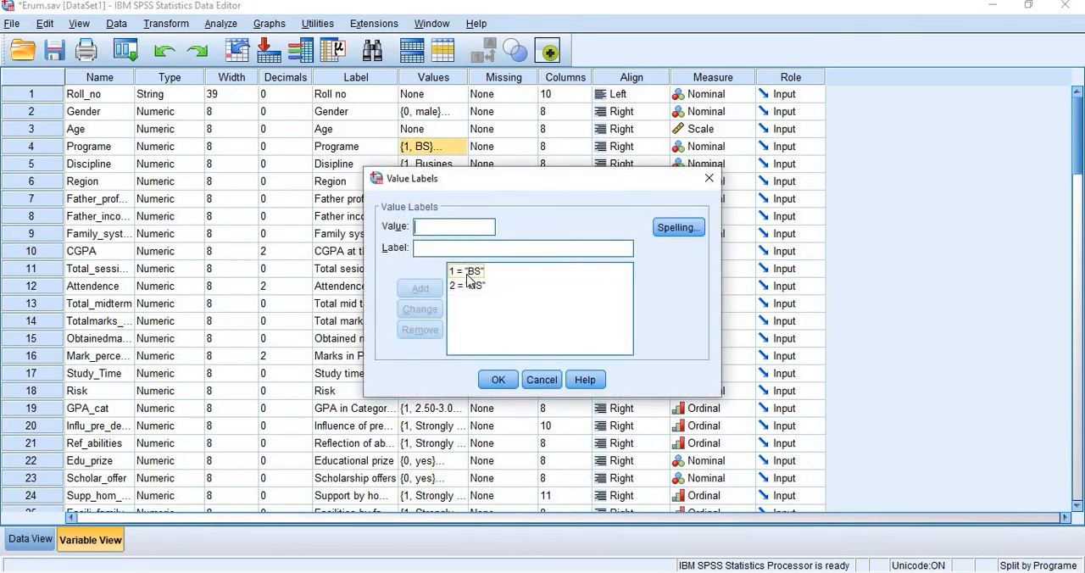
click(497, 380)
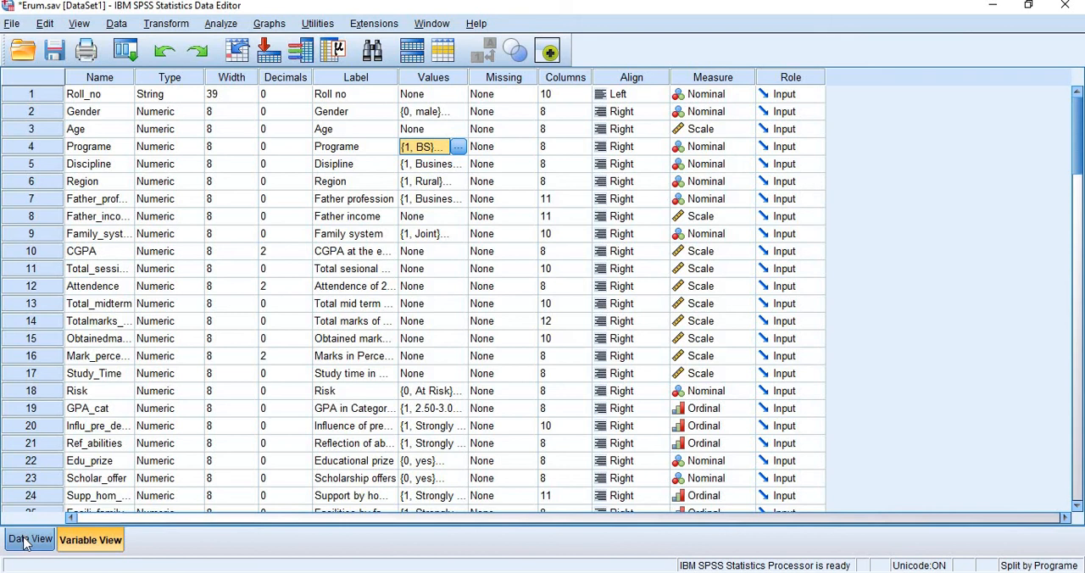
- Select the Programe column in the case data and examine how its cases are sorted by group
click(25, 540)
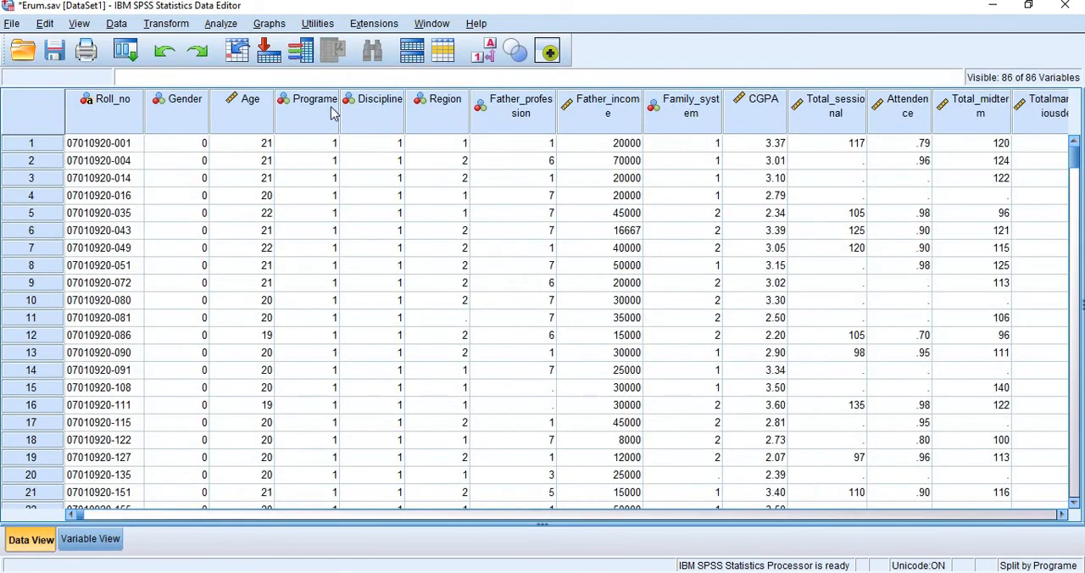
click(335, 110)
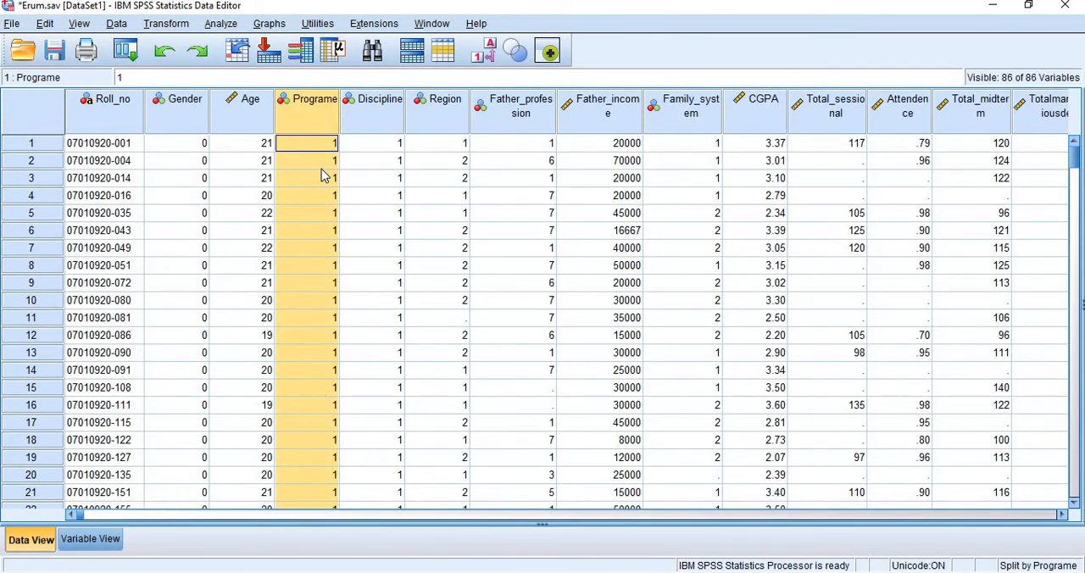
scroll(329, 358, down, 8)
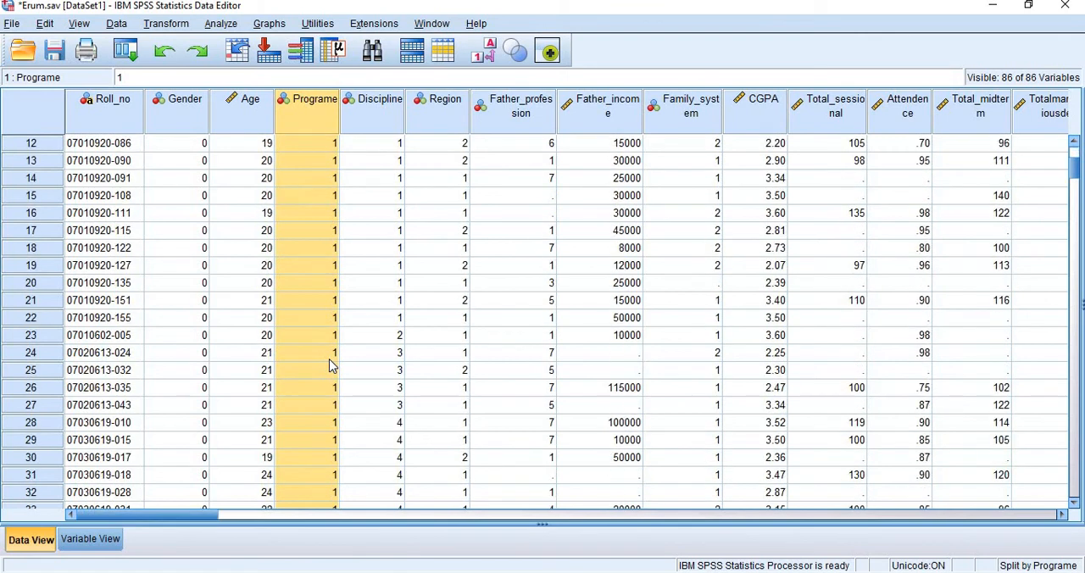
scroll(409, 400, down, 12)
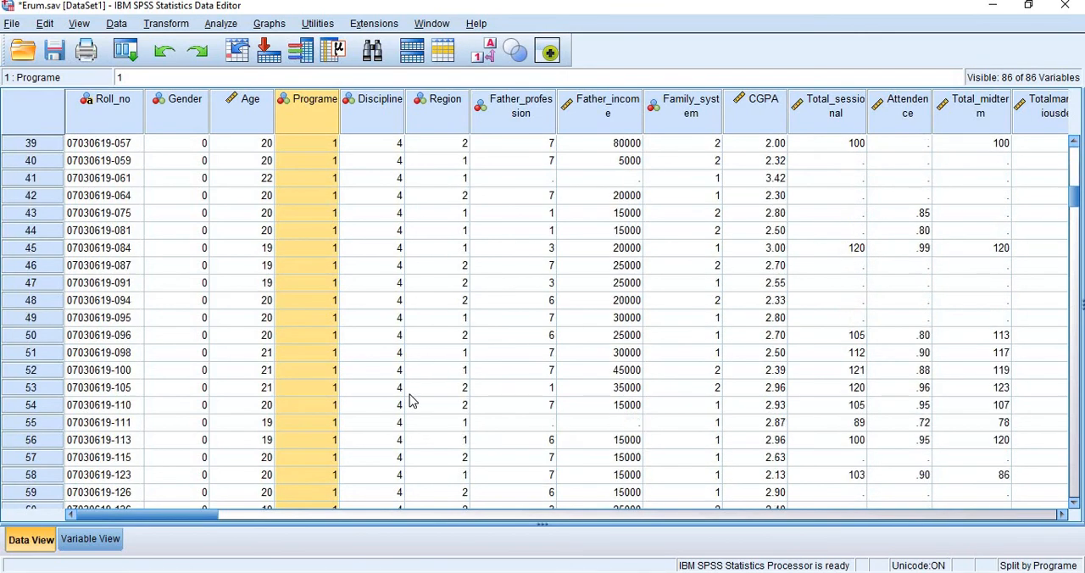
scroll(410, 400, down, 20)
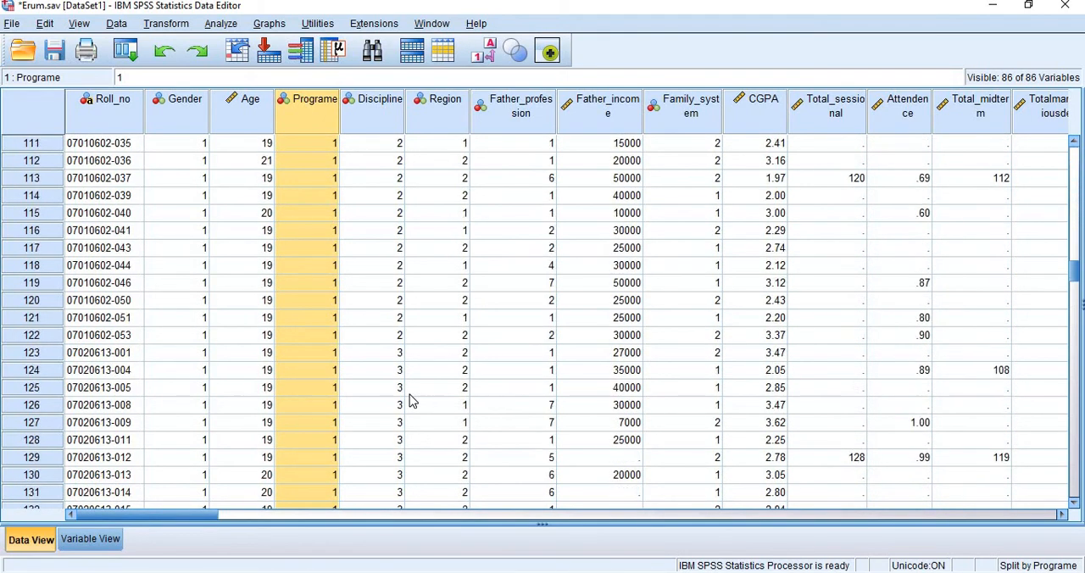
scroll(409, 400, down, 8)
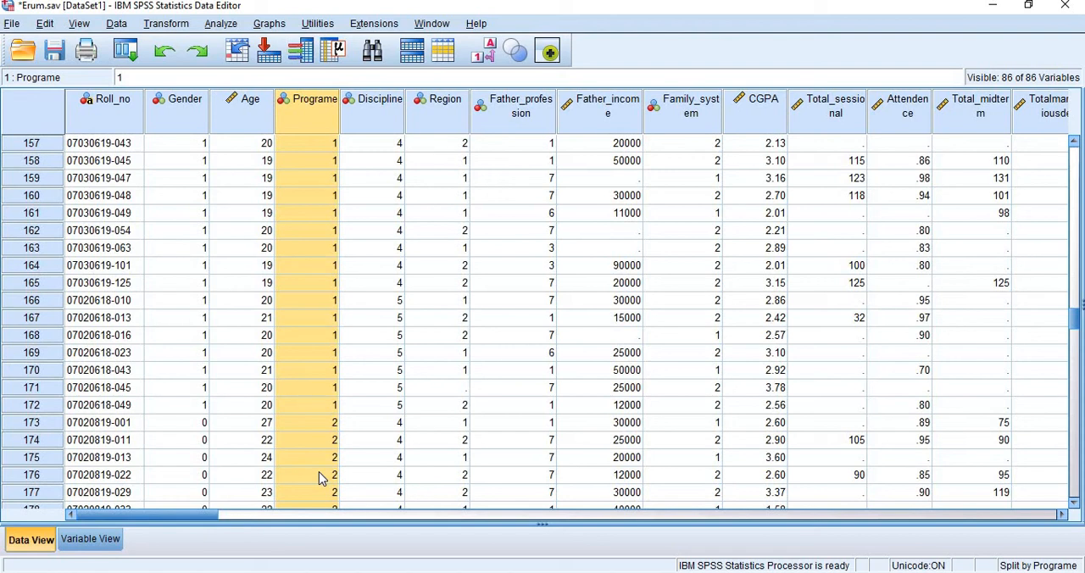
- Review the value labels of the Risk variable and the Influ_pre_de… variable in the variable definitions
click(90, 539)
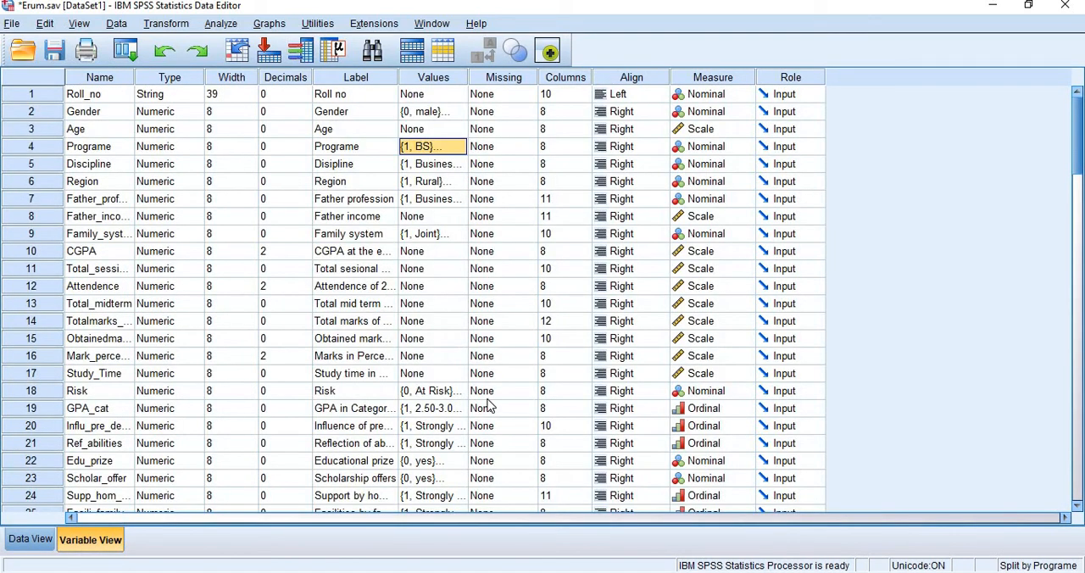
click(463, 394)
click(462, 394)
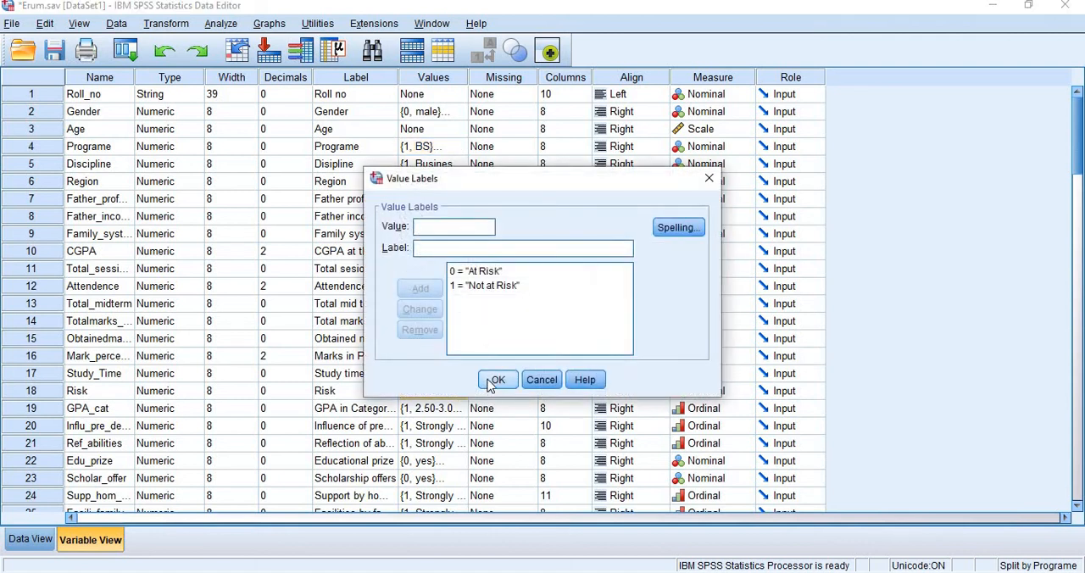
click(497, 380)
click(463, 429)
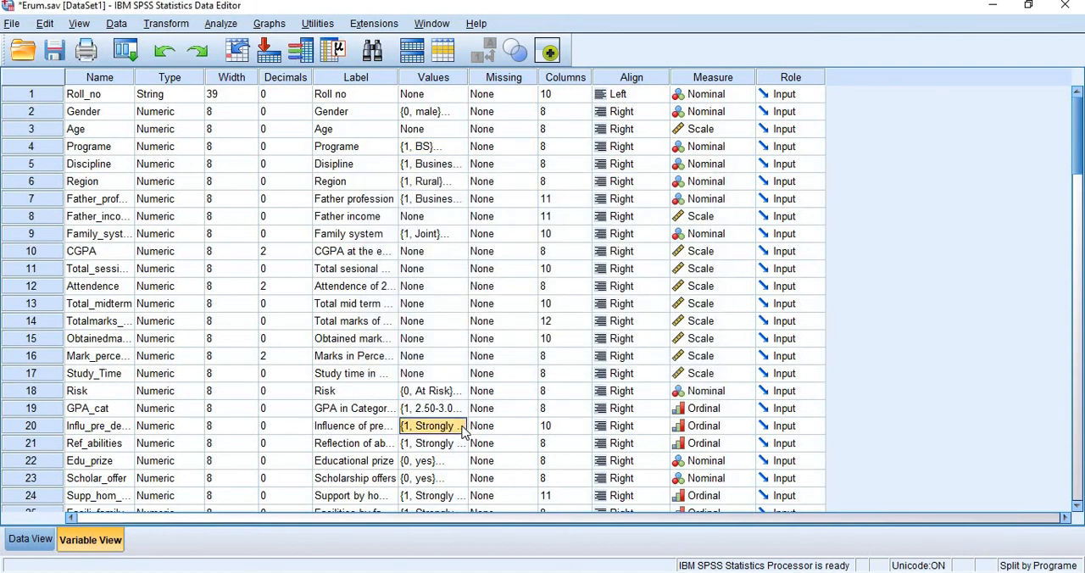
click(463, 430)
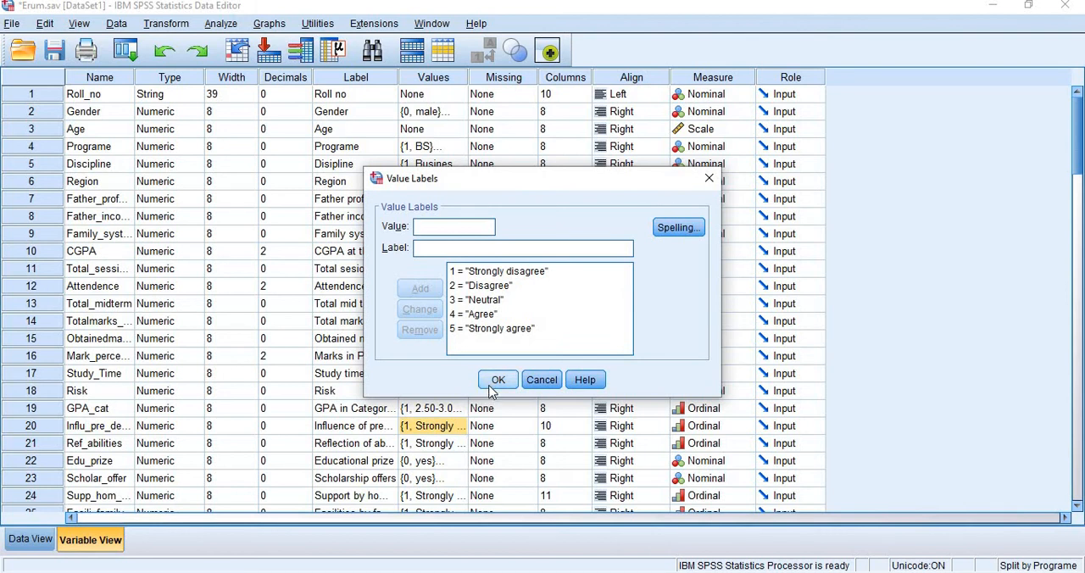
click(498, 379)
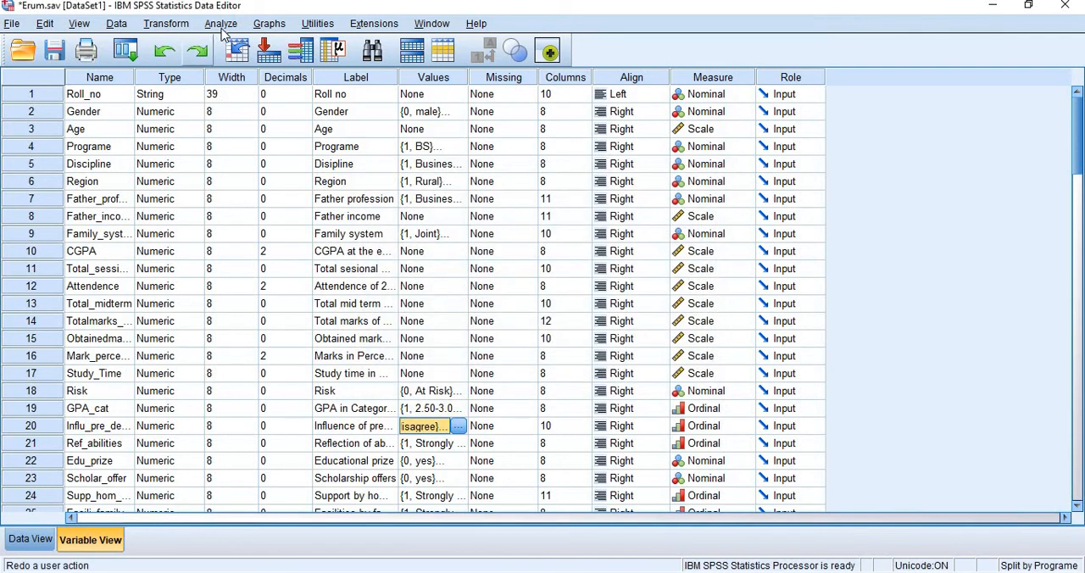
- Change the Split File grouping variable from Programe to Infl_pre_skill, keeping Compare groups and sorting the file by grouping variables
click(116, 23)
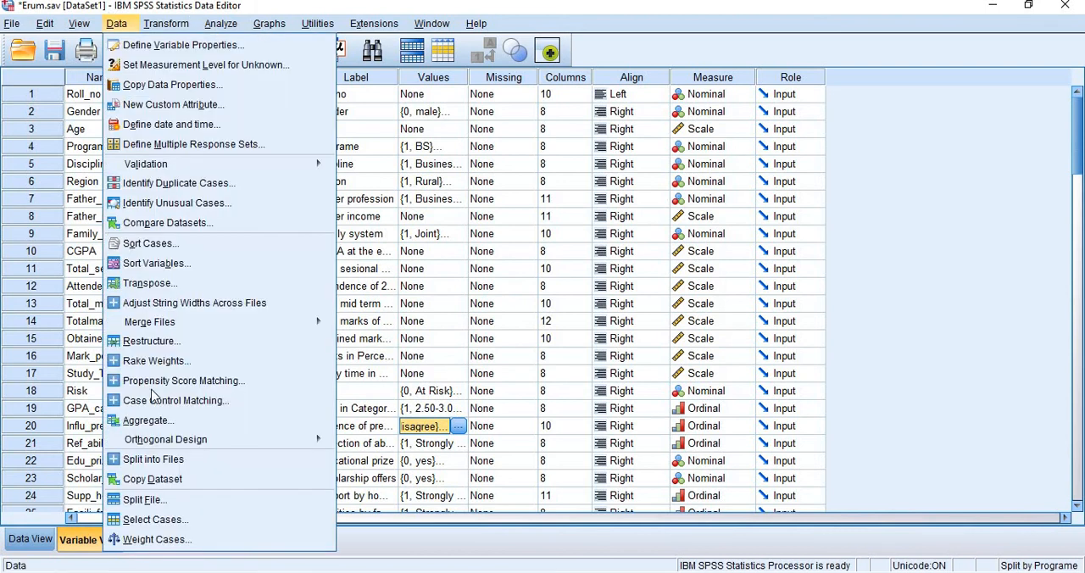
click(160, 503)
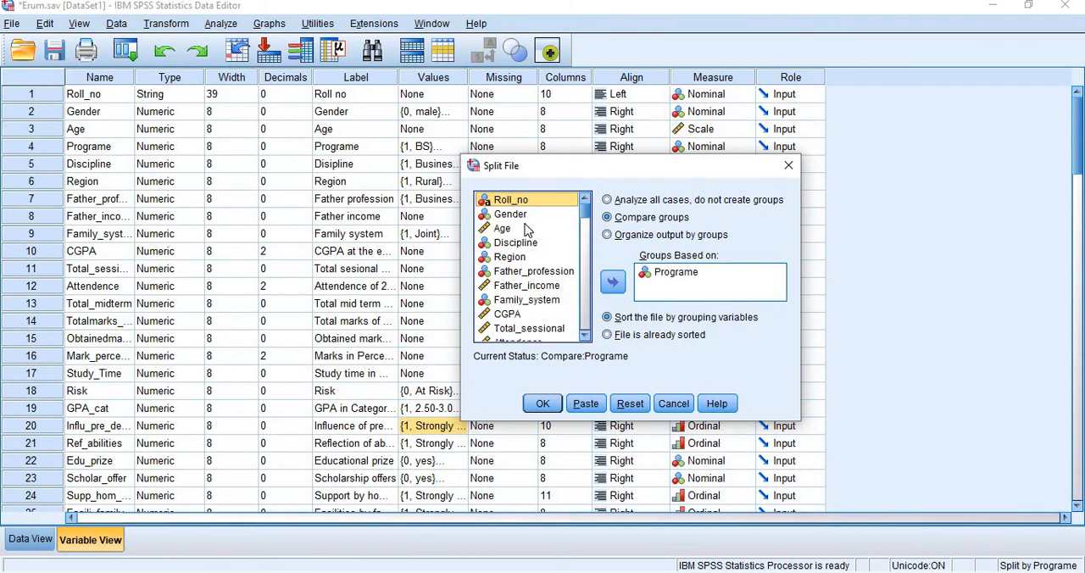
drag(585, 217, 584, 260)
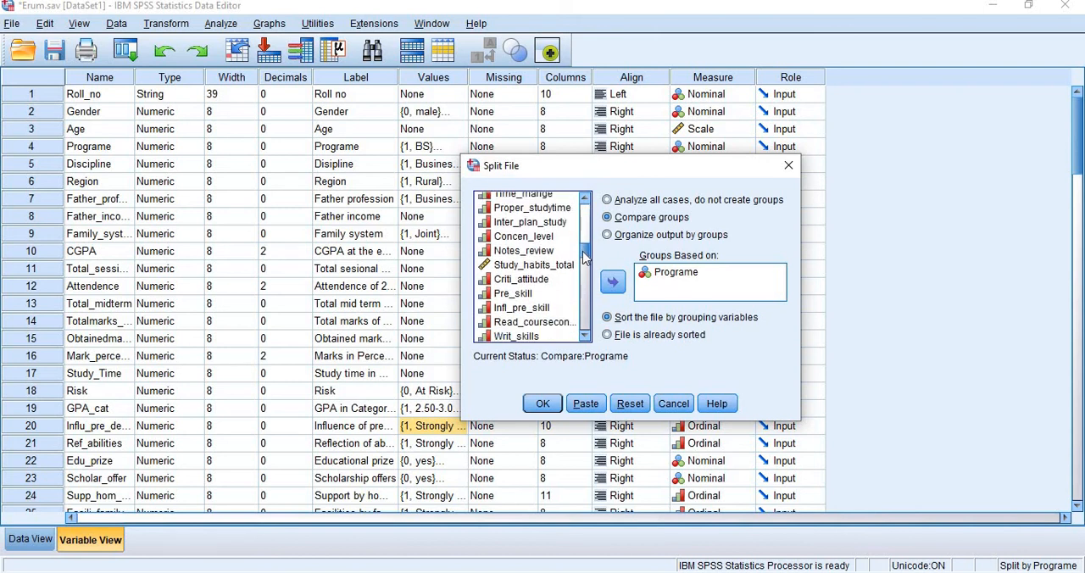
click(543, 309)
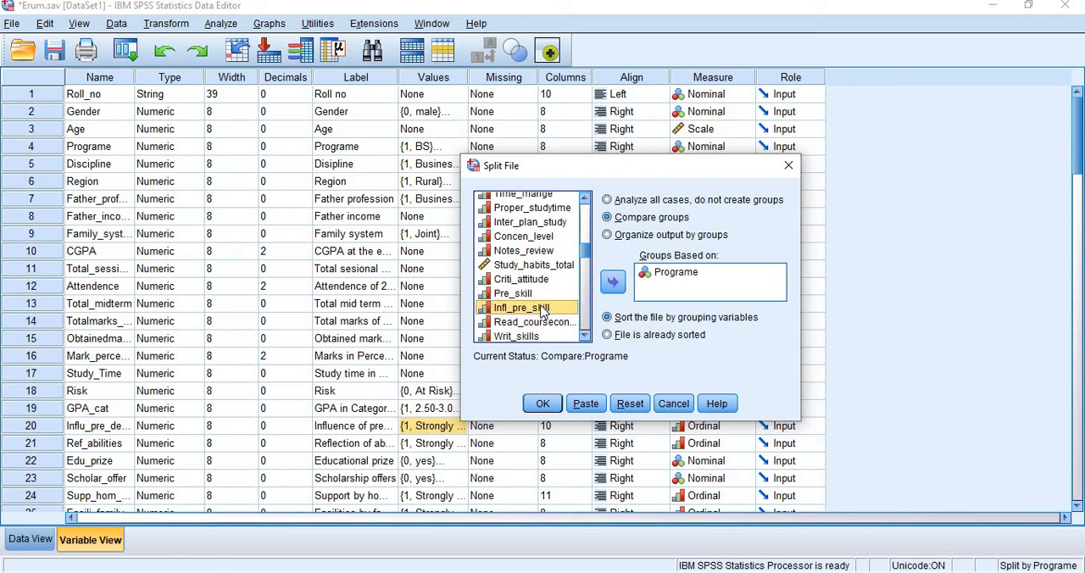
click(612, 283)
click(667, 273)
click(614, 284)
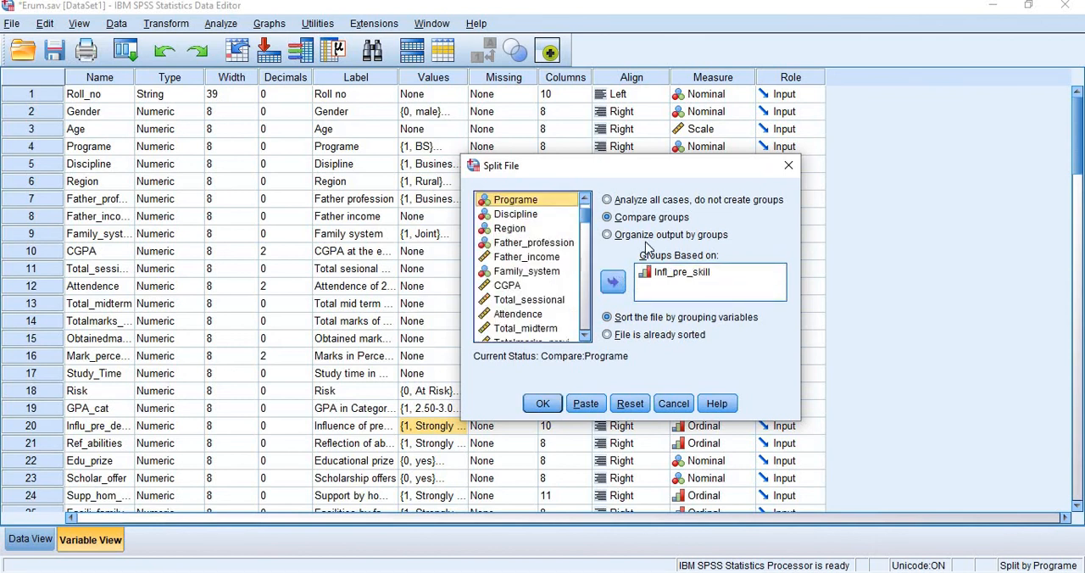
click(559, 405)
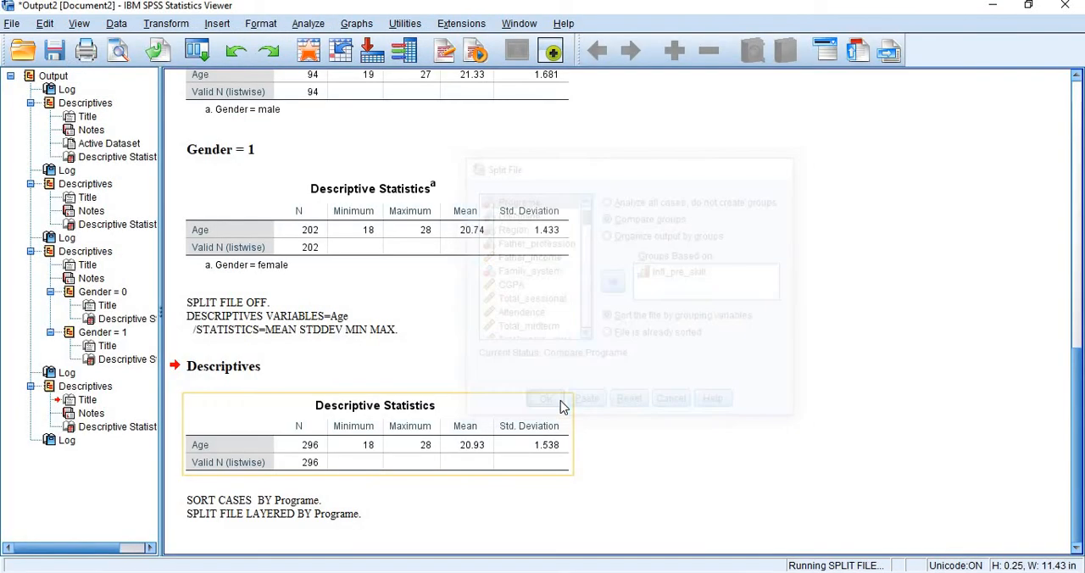
- Run Descriptives on CGPA only, adding it to the analysis variables and removing Age
click(308, 23)
mouse_move(333, 71)
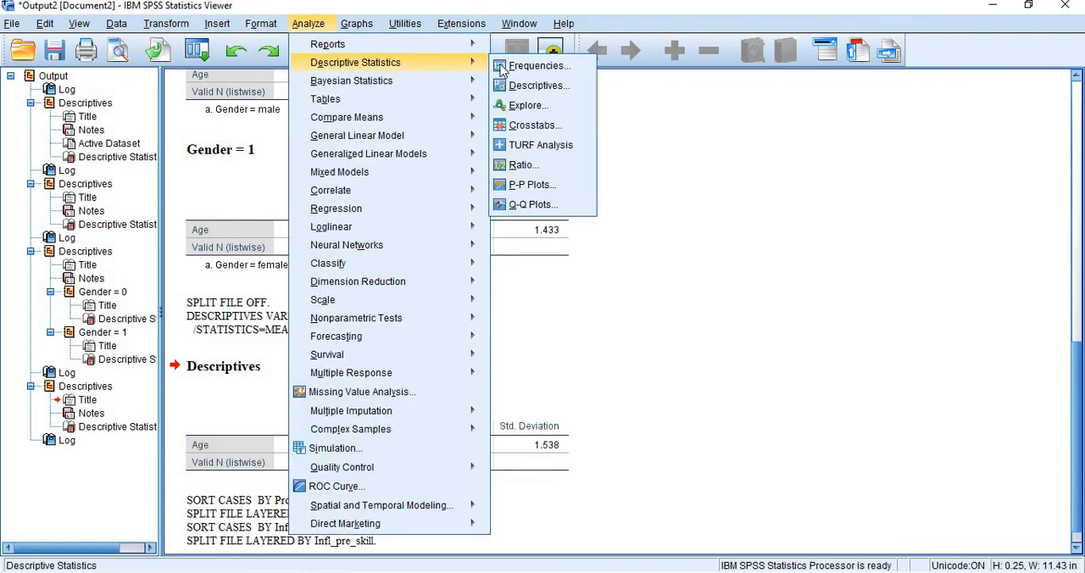
click(521, 85)
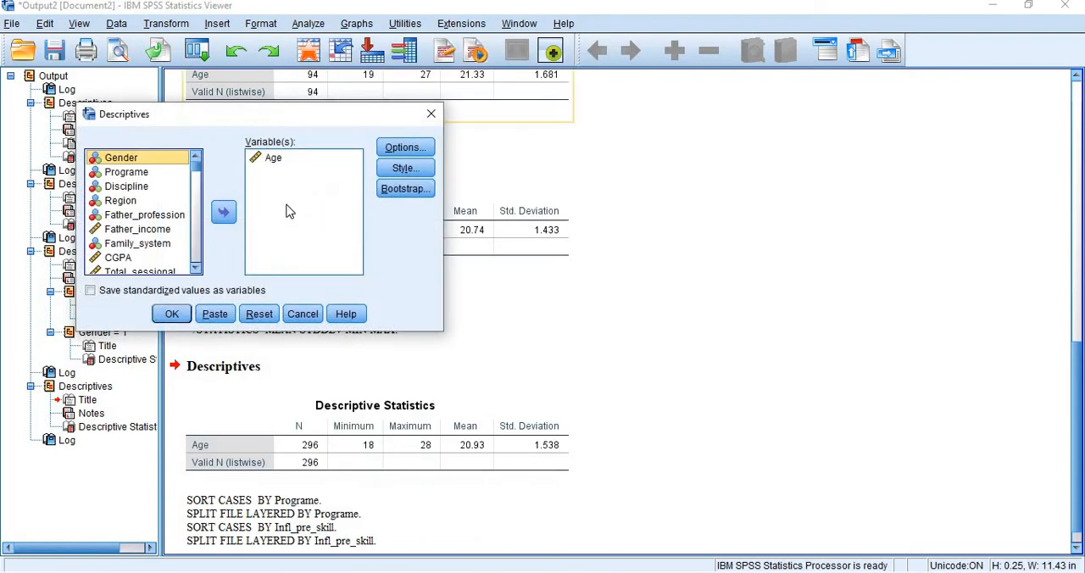
click(272, 159)
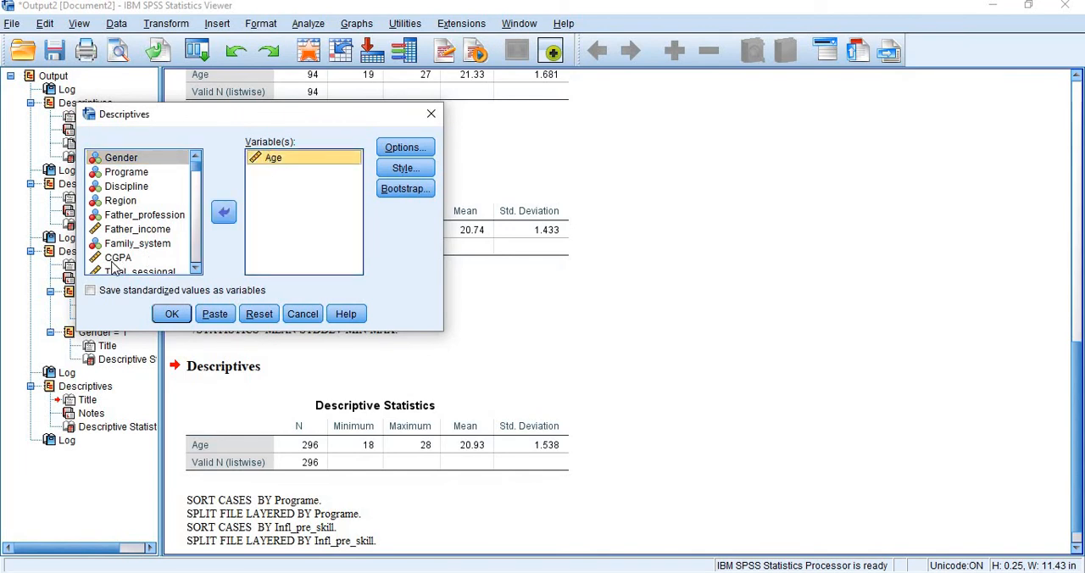
click(117, 259)
click(223, 212)
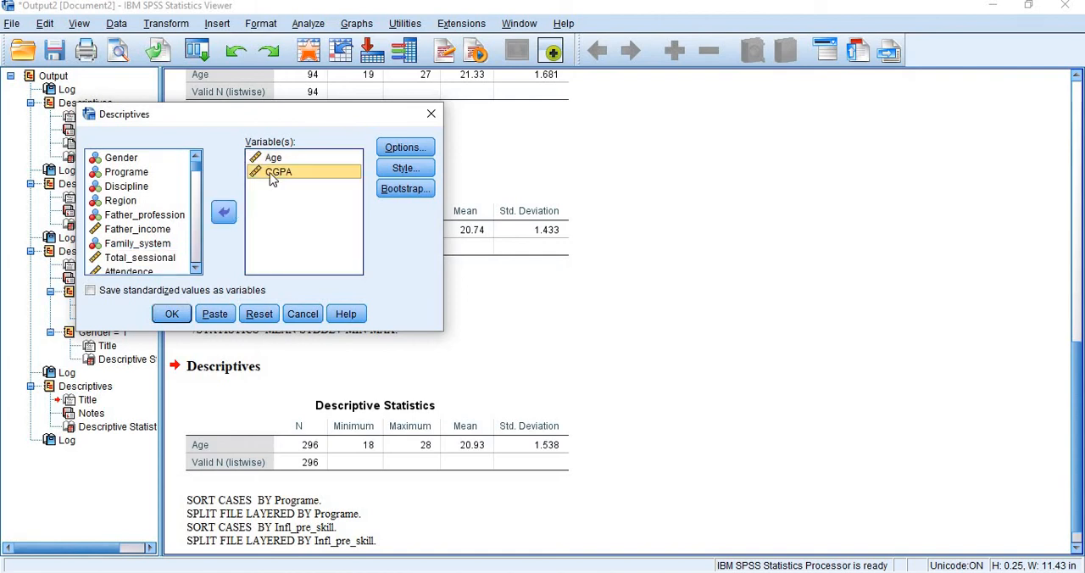
click(271, 163)
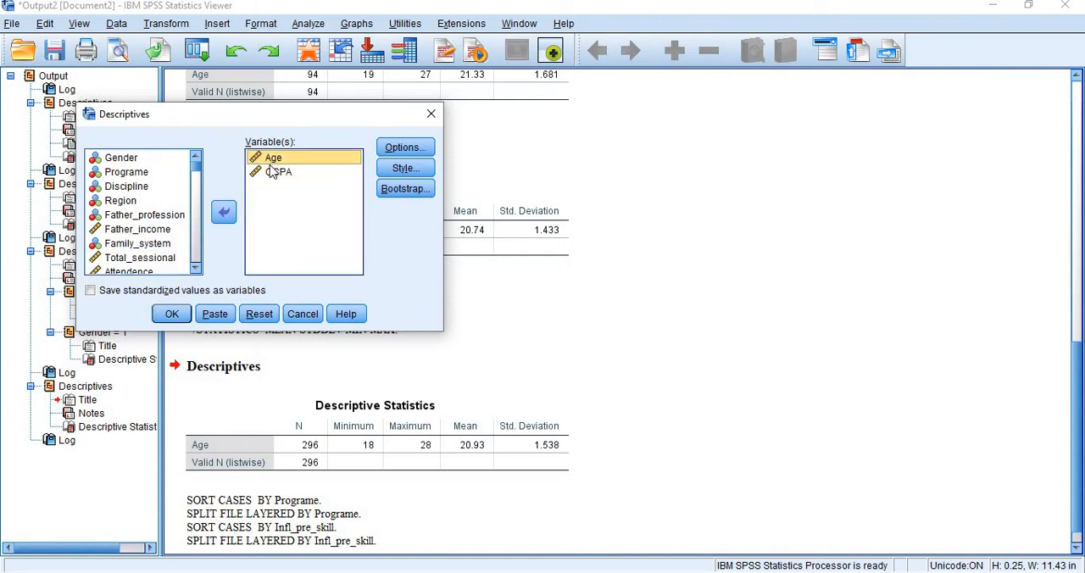
click(223, 212)
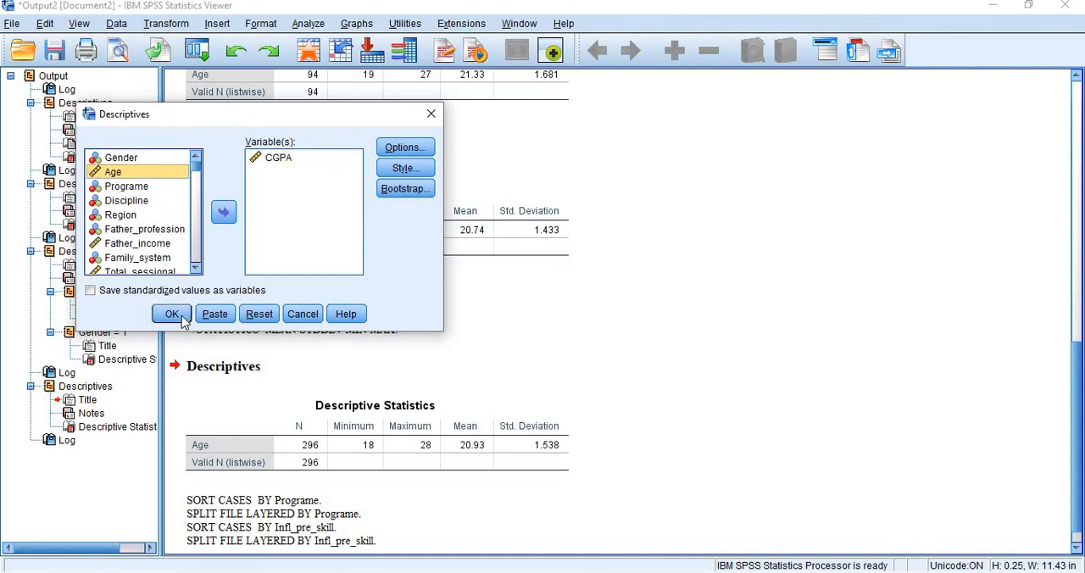
click(172, 314)
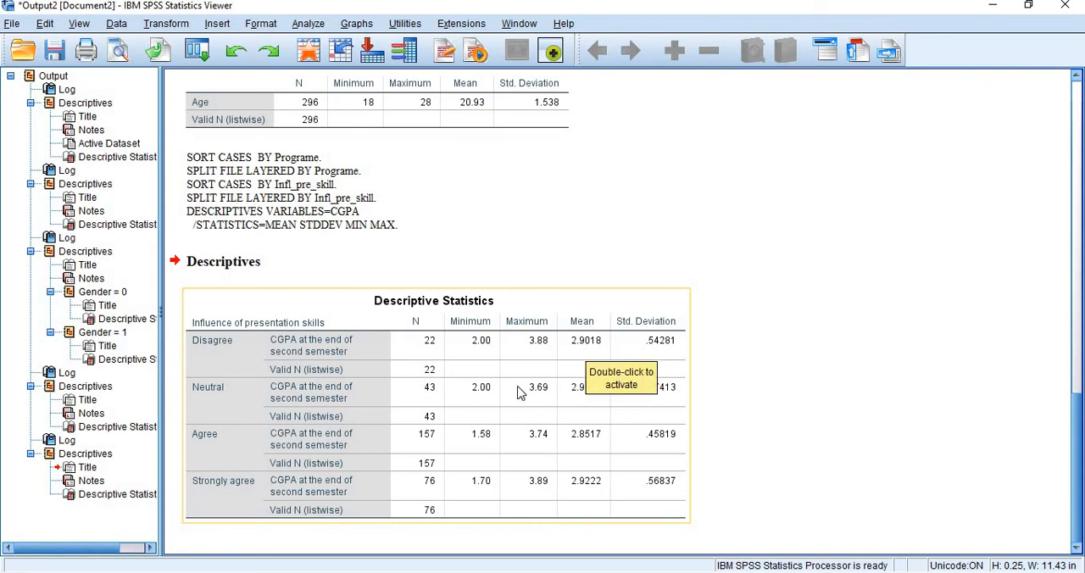
click(780, 424)
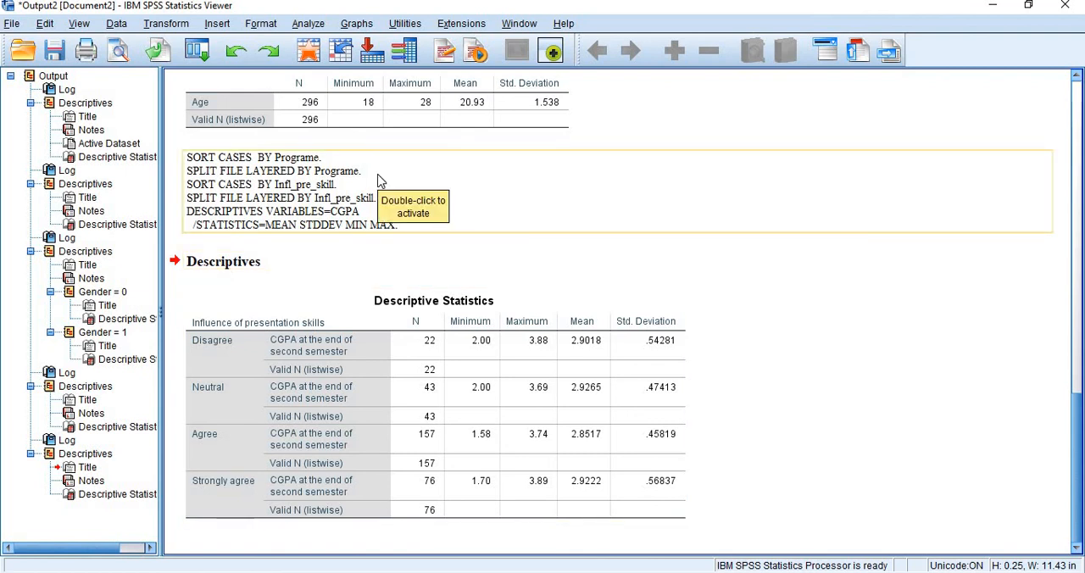
- Run a two-tailed Pearson bivariate correlation between Total_sessional and Attendence, and view the resulting Correlations table
click(308, 26)
mouse_move(355, 193)
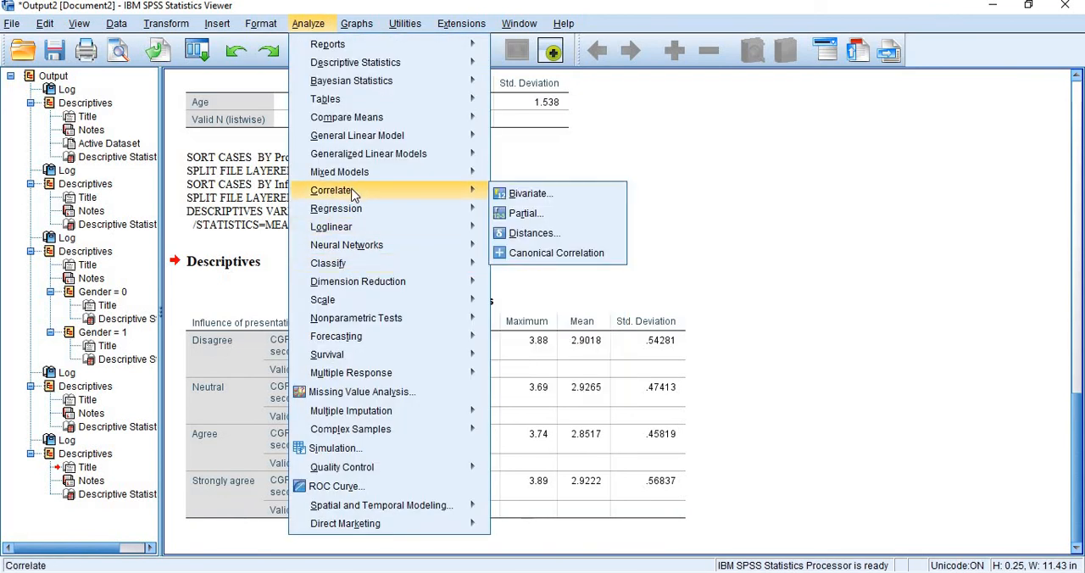
click(519, 195)
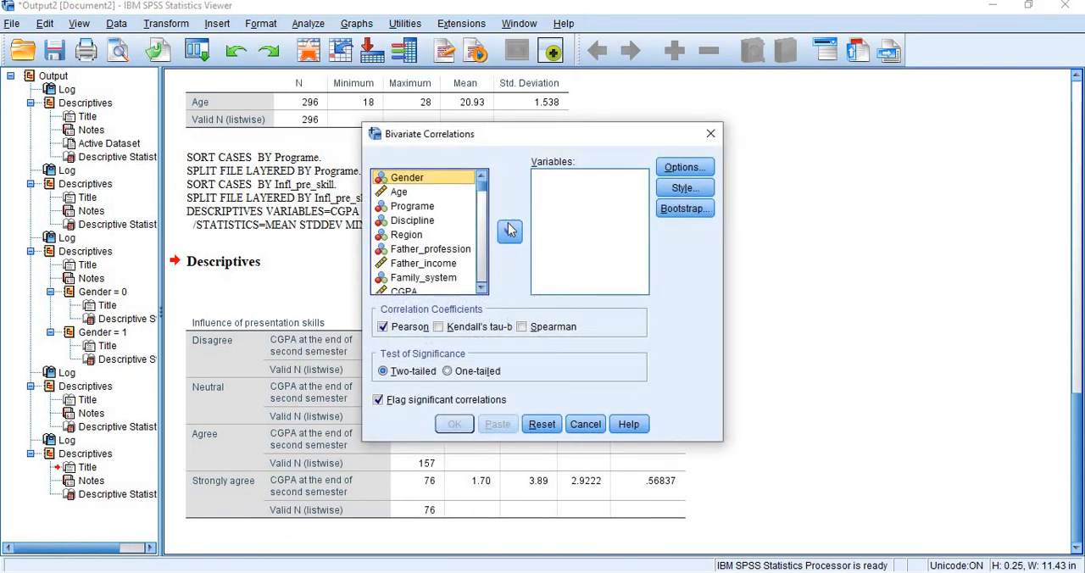
click(403, 193)
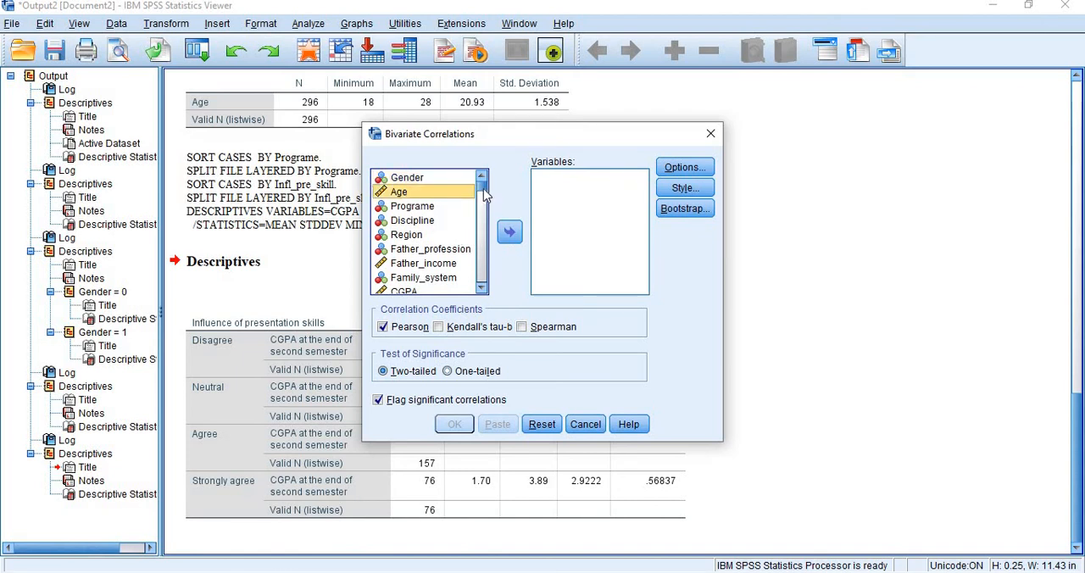
scroll(485, 194, down, 2)
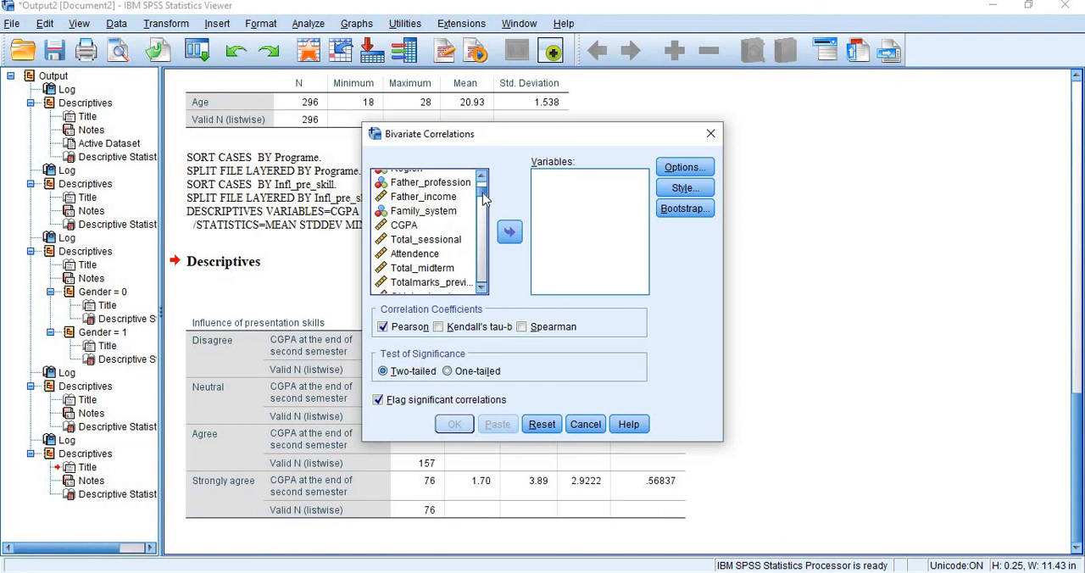
click(405, 240)
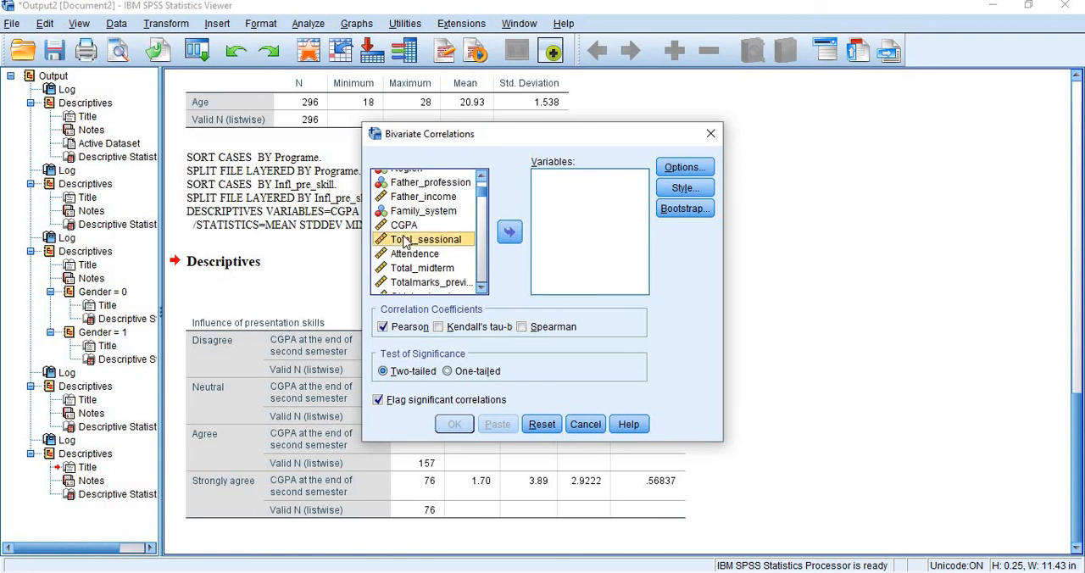
click(510, 232)
click(431, 243)
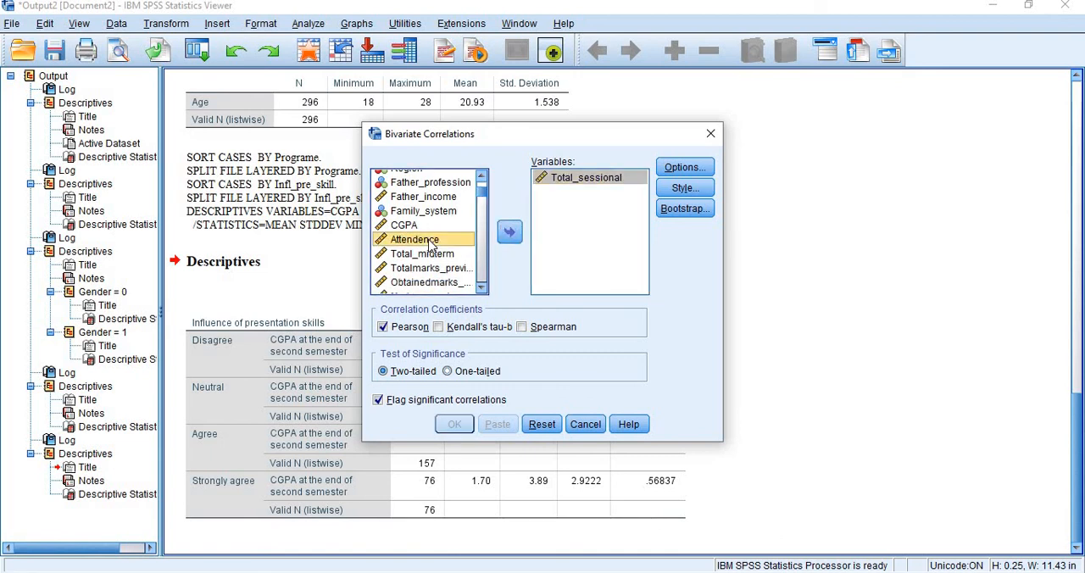
click(508, 234)
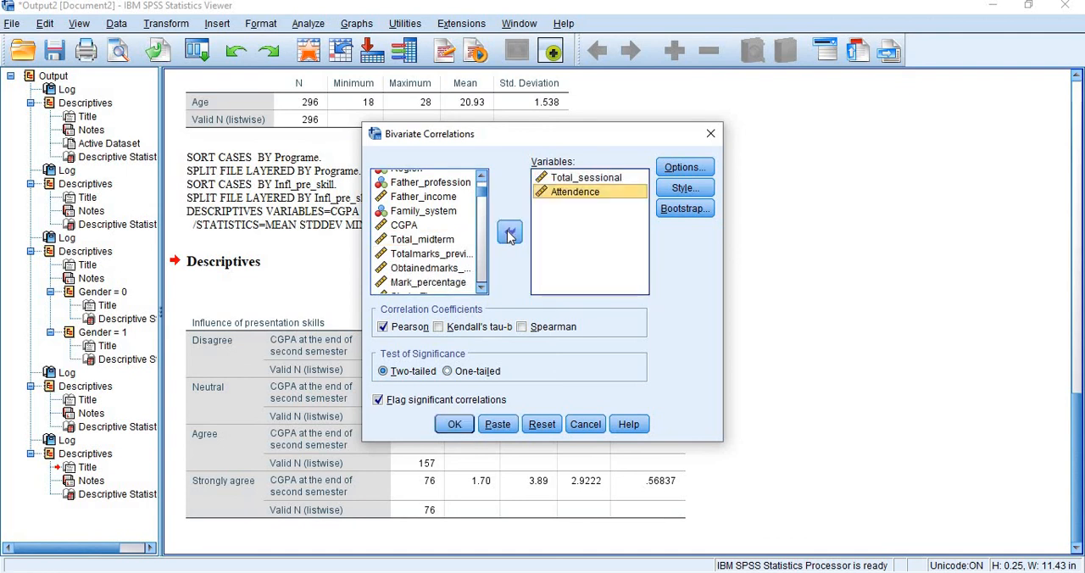
click(454, 424)
scroll(653, 441, down, 3)
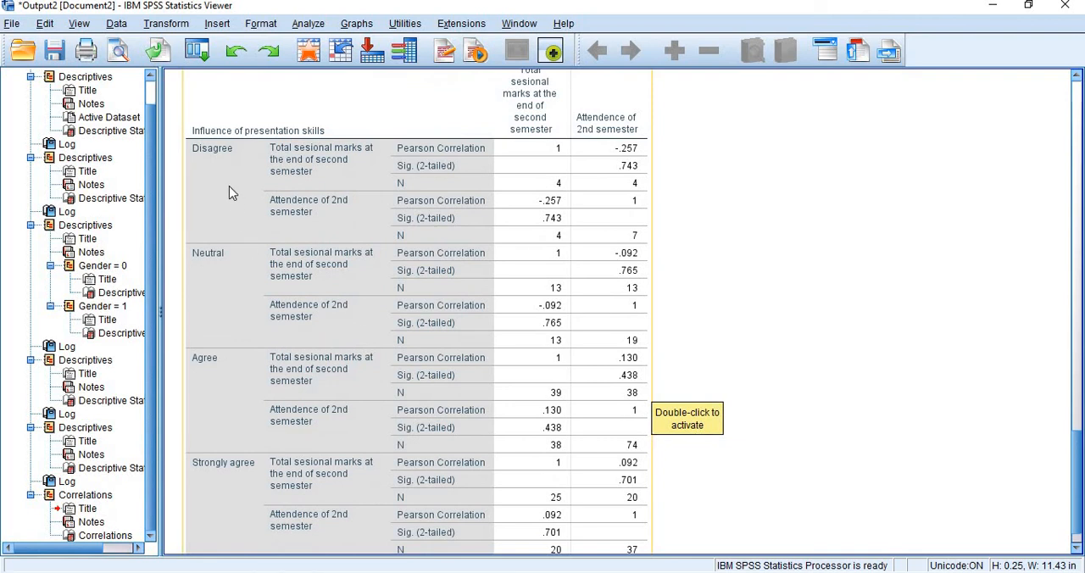
click(413, 148)
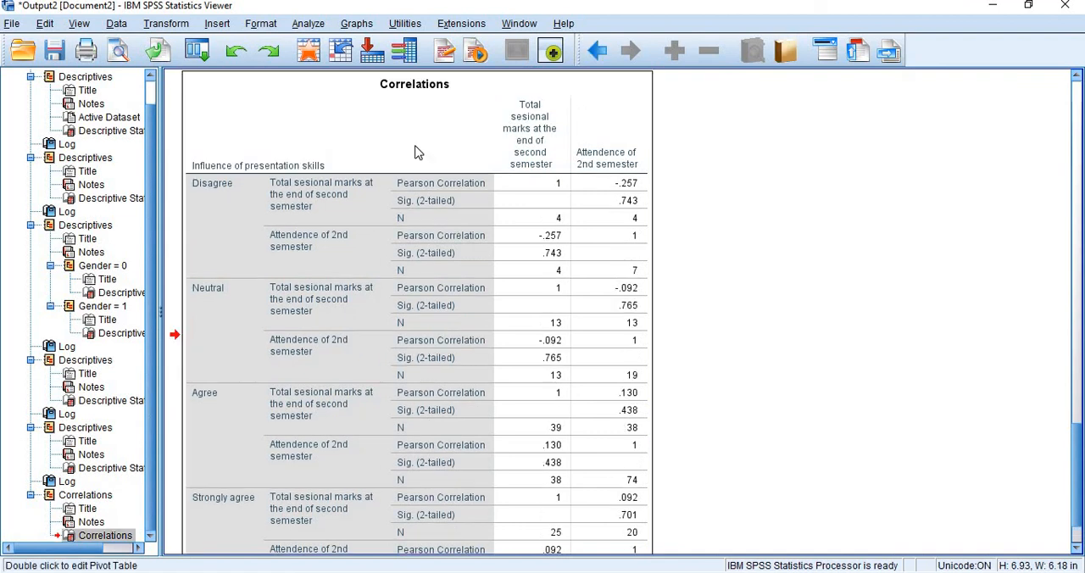